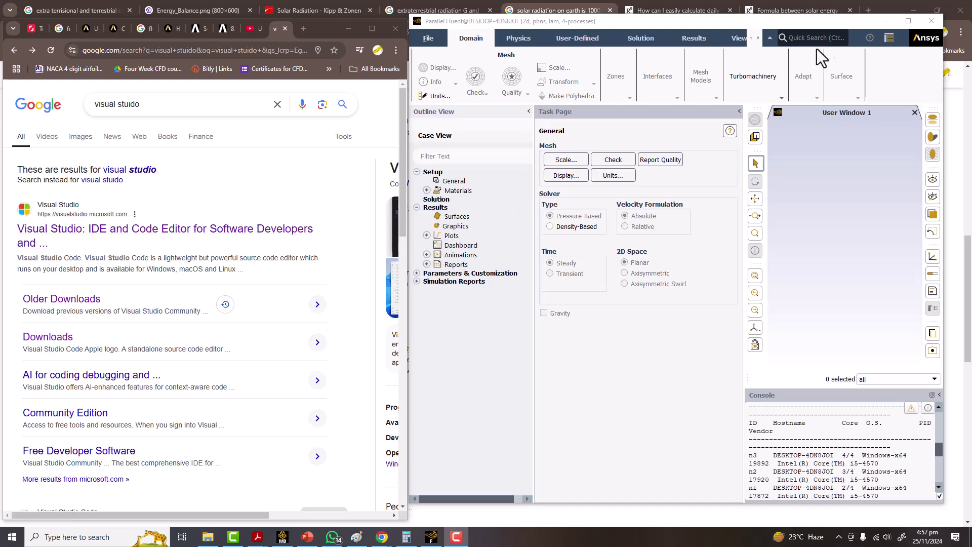
Maximize Fluent, then browse File Explorer to the Softwares folder on New Volume (D:)
left_click(907, 21)
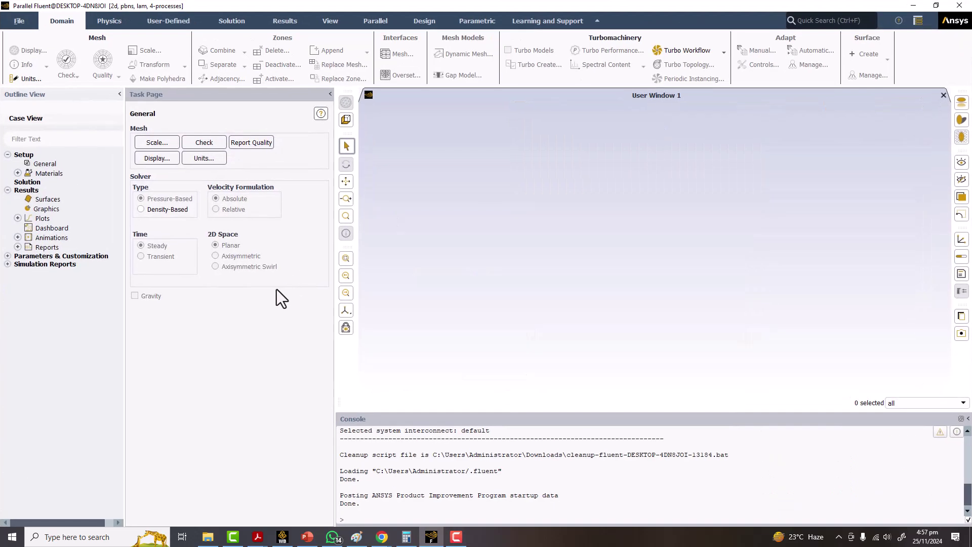
left_click(208, 536)
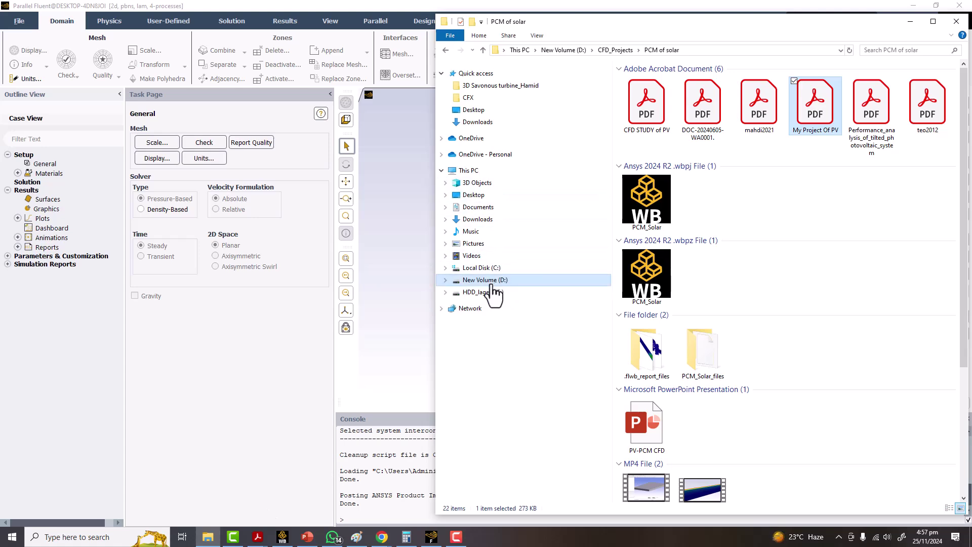
scroll(696, 332, "down", 3)
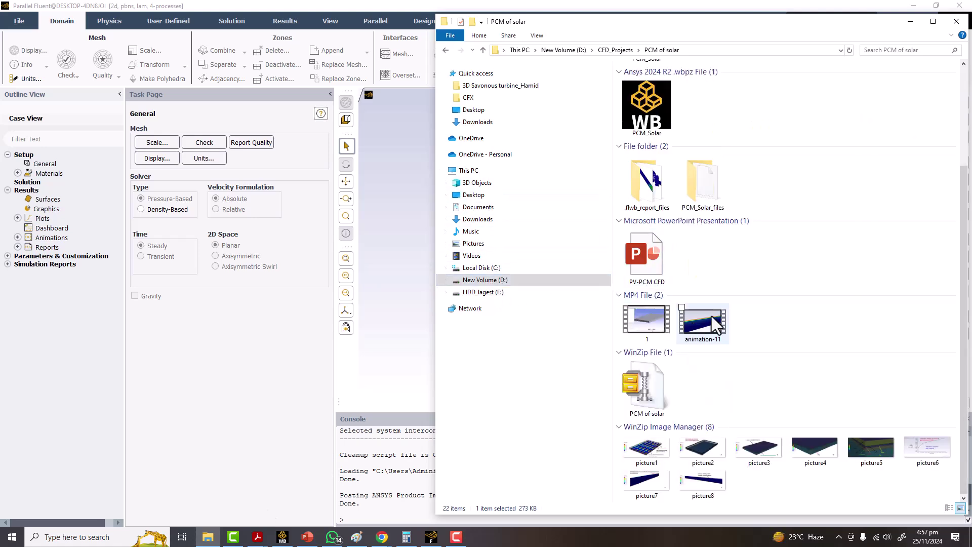
scroll(711, 315, "up", 5)
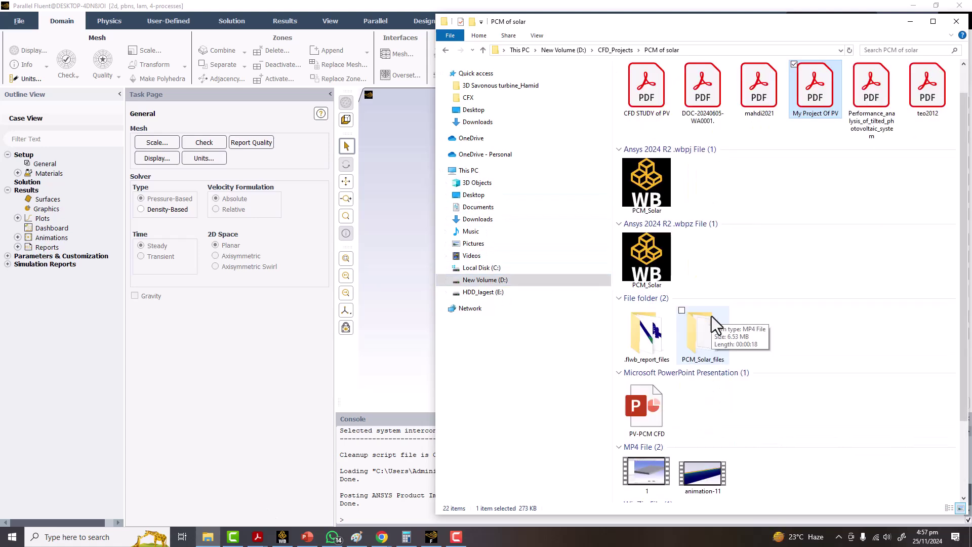
left_click(564, 49)
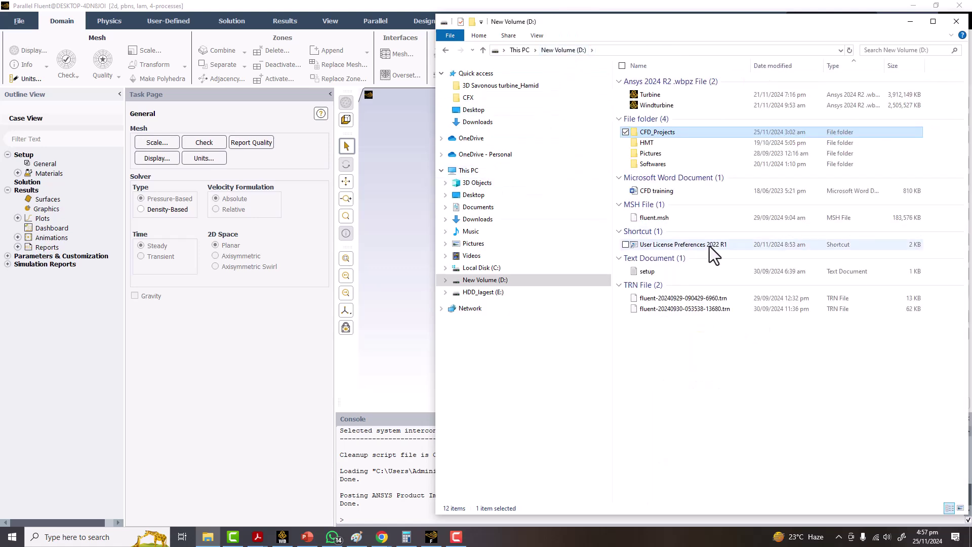
double_click(652, 164)
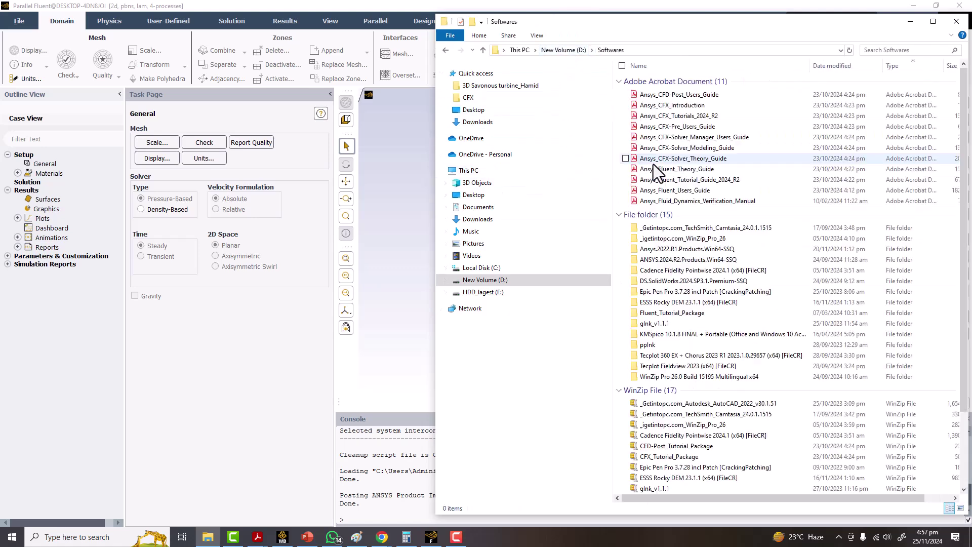
Mount the DISK1 image in ANSYS.2024.R2.Products.Win64-SSQ as DVD Drive (G:)
scroll(688, 376, "down", 3)
scroll(688, 375, "up", 3)
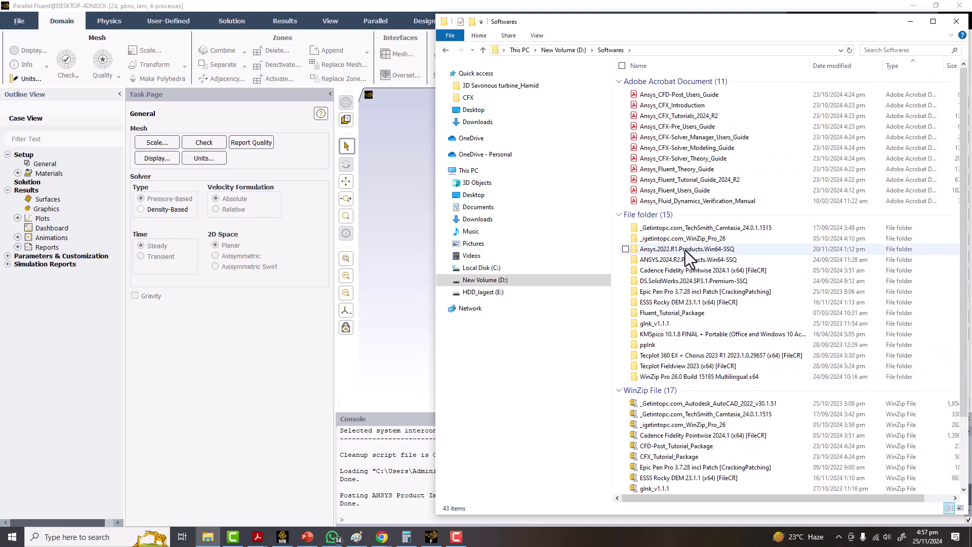
double_click(680, 258)
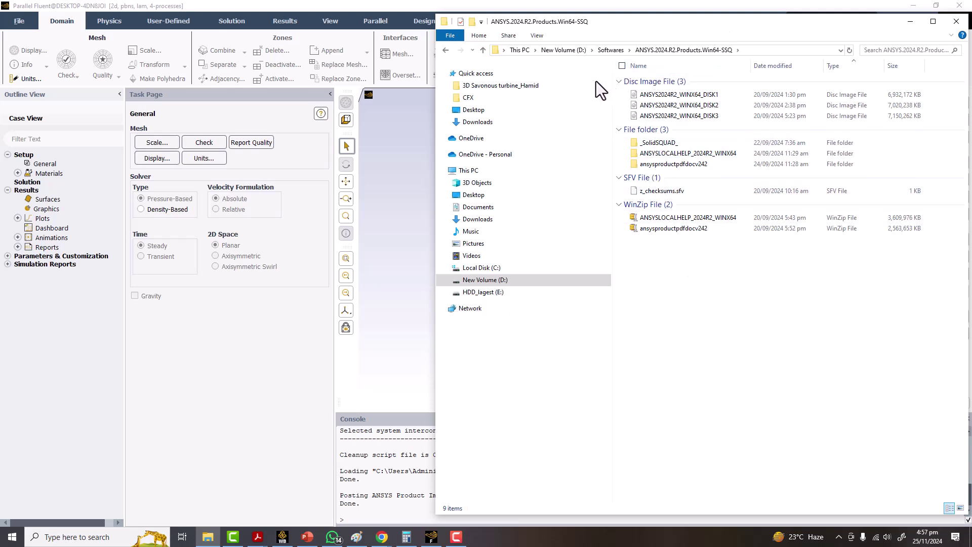
right_click(658, 94)
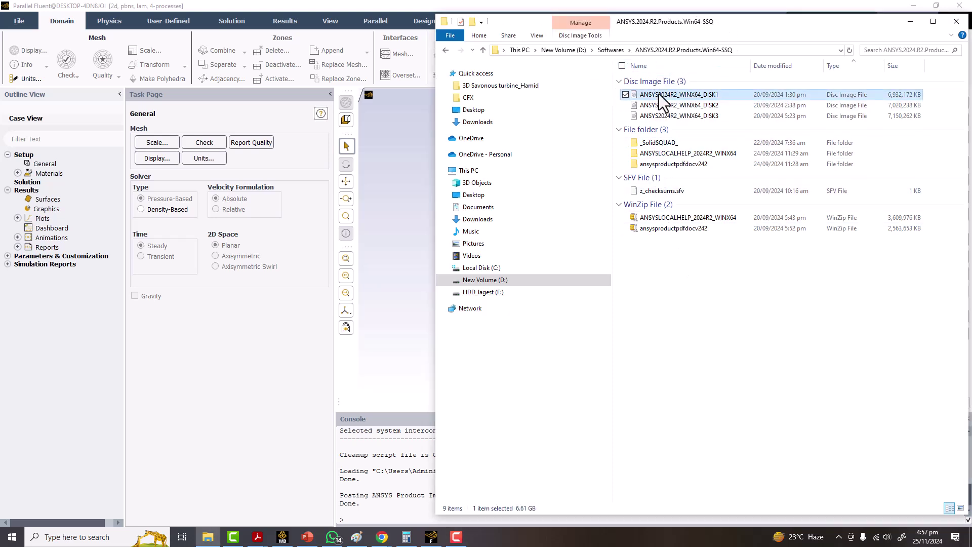
left_click(485, 101)
right_click(643, 474)
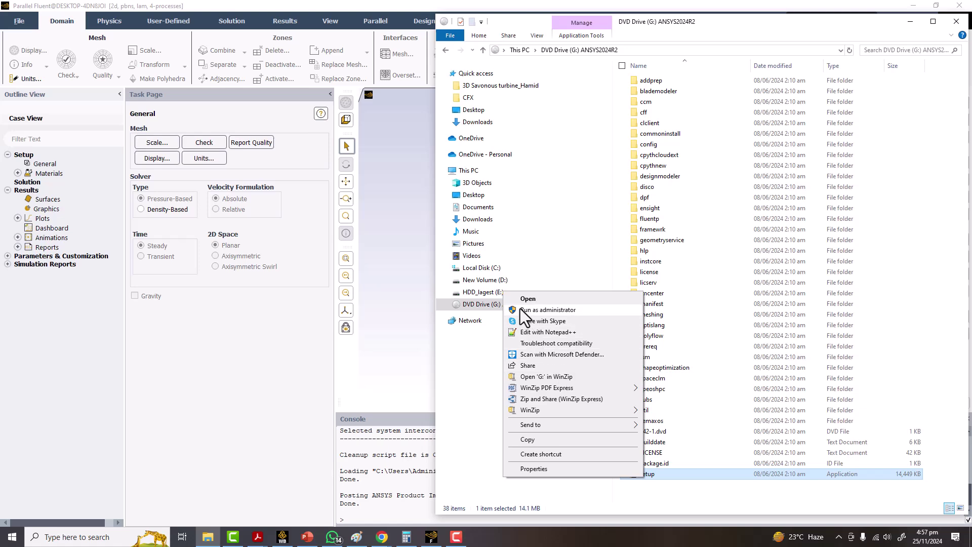
left_click(527, 309)
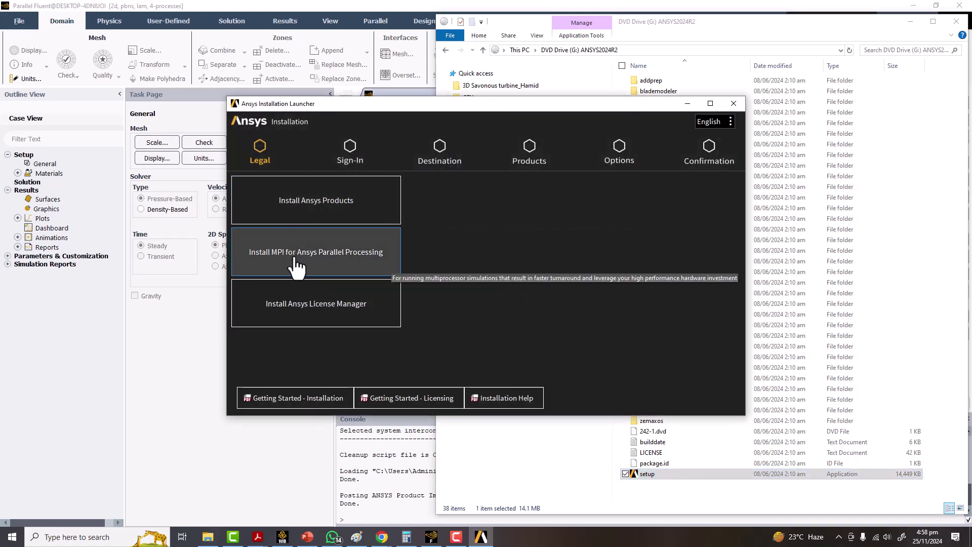
left_click(297, 265)
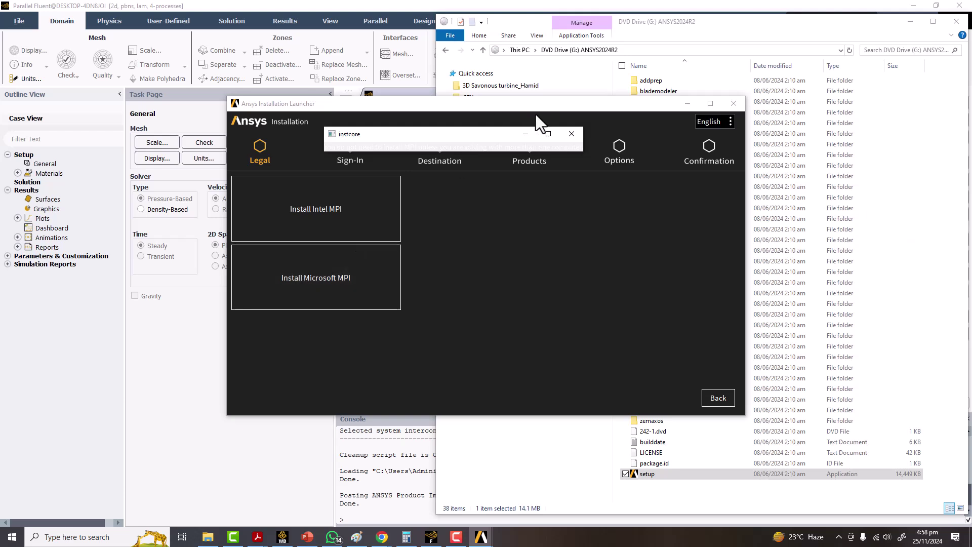
left_click(572, 134)
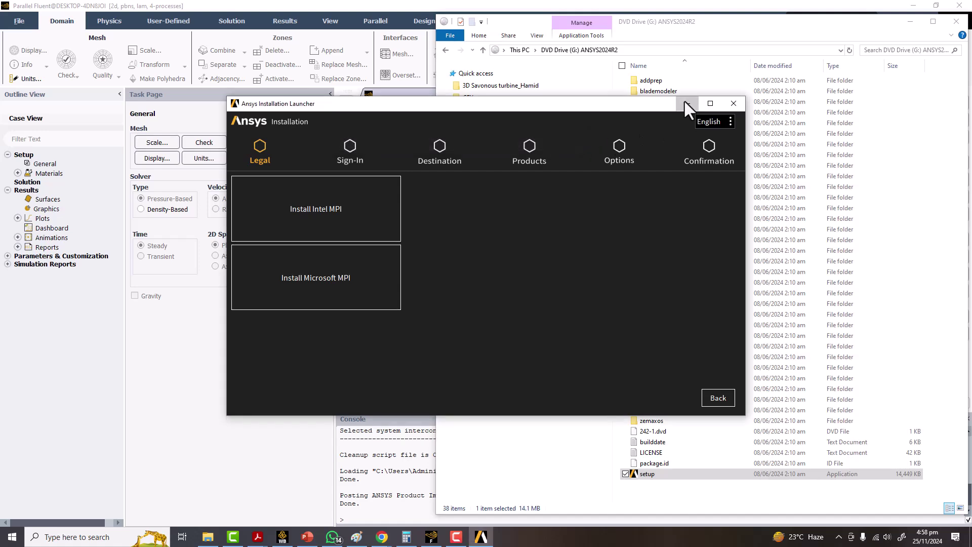
Close the Ansys launcher and open the Visual Studio website from the Google results in Chrome
left_click(732, 104)
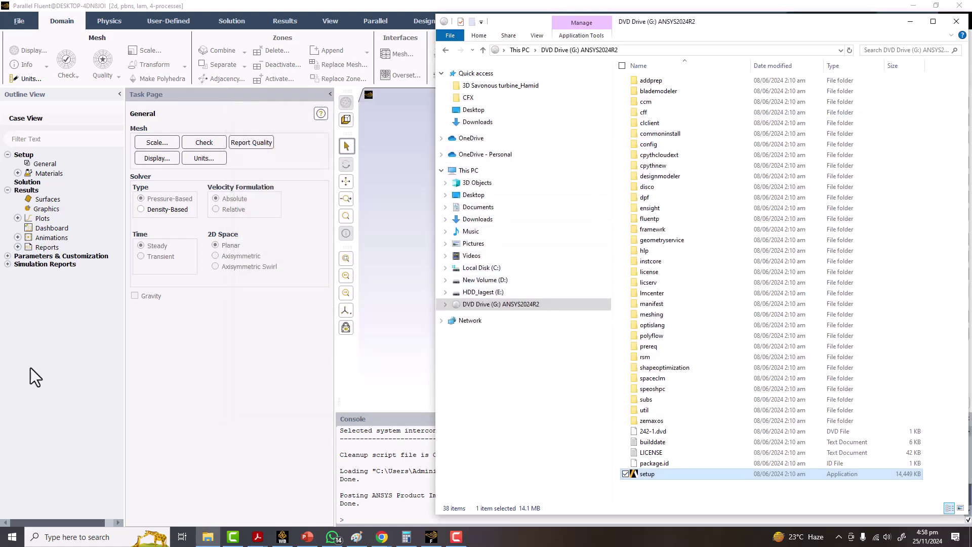
mouse_move(387, 539)
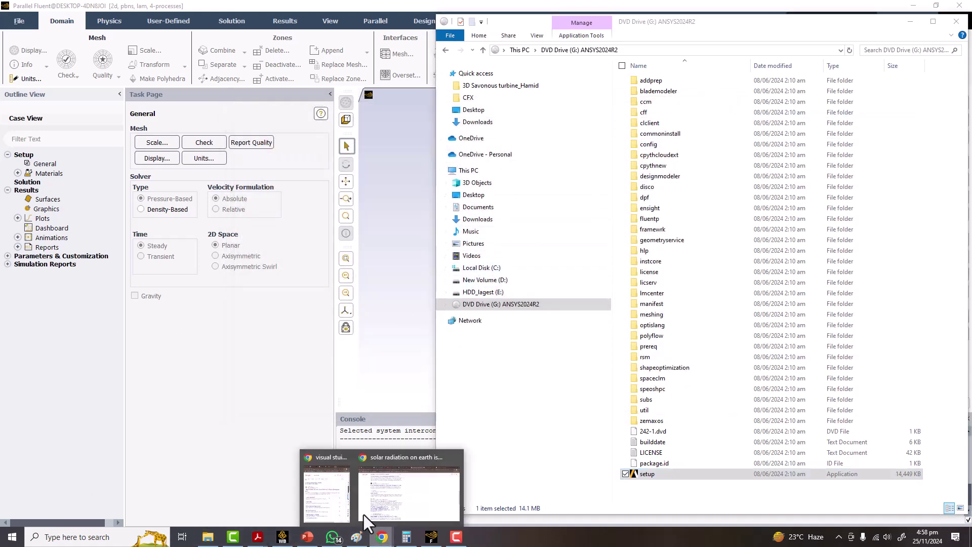
left_click(309, 489)
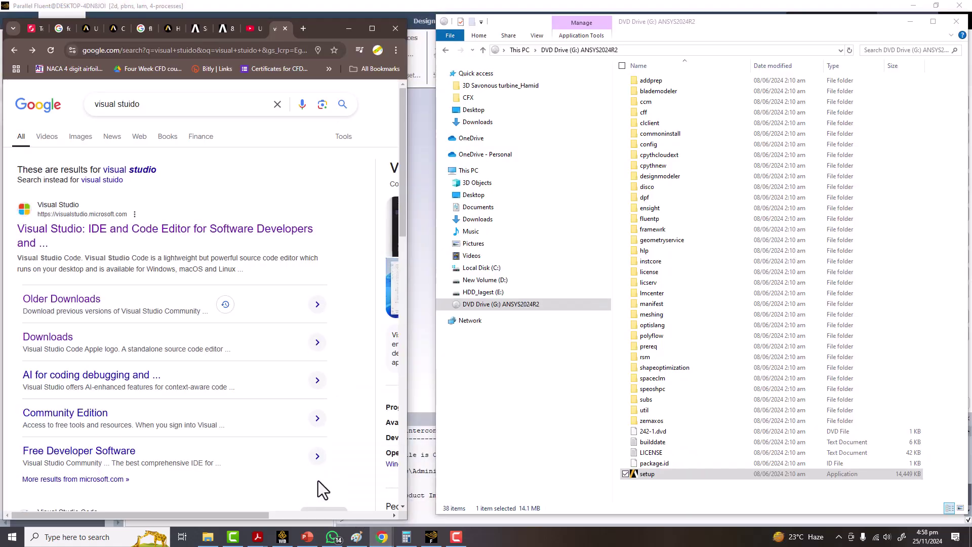
left_click(43, 243)
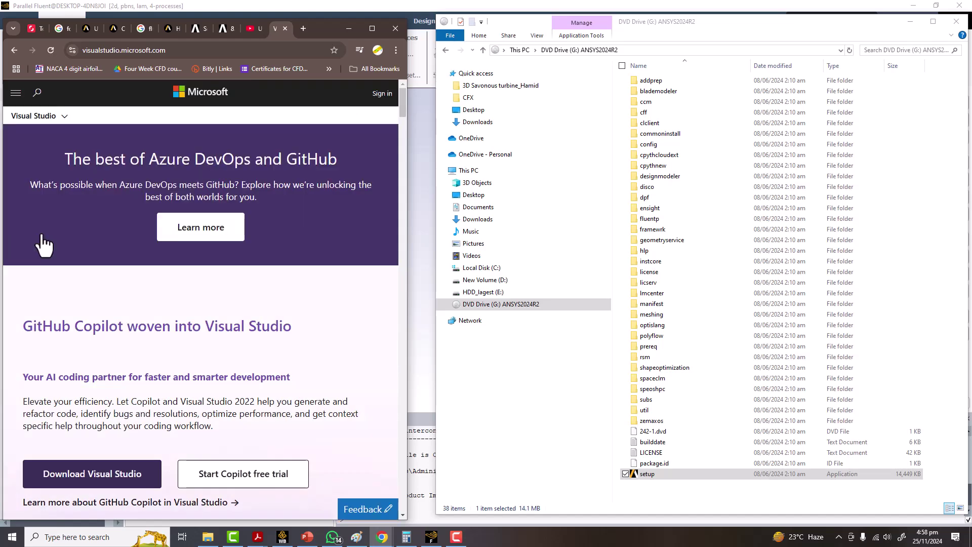
scroll(43, 246, "down", 2)
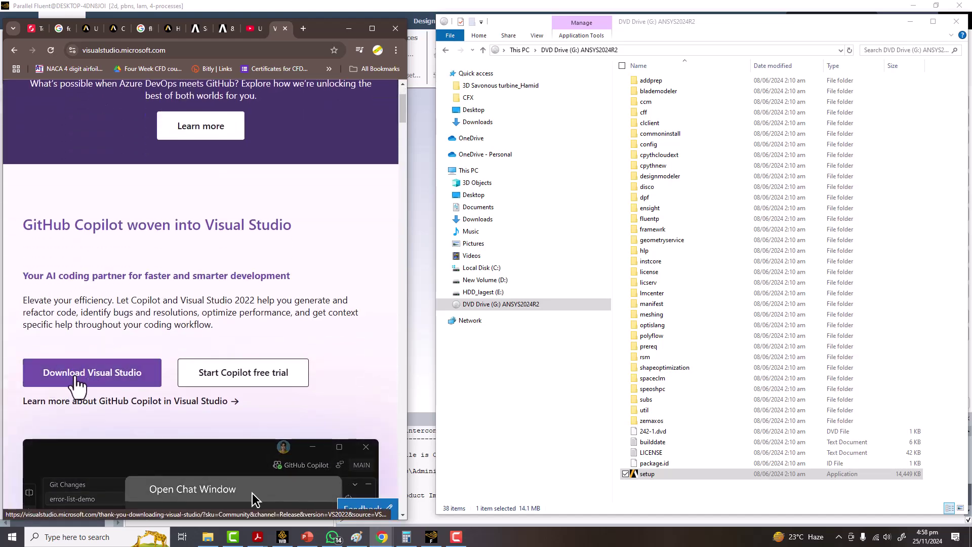
Download VisualStudioSetup.exe and run it from Chrome's recent downloads list
left_click(76, 377)
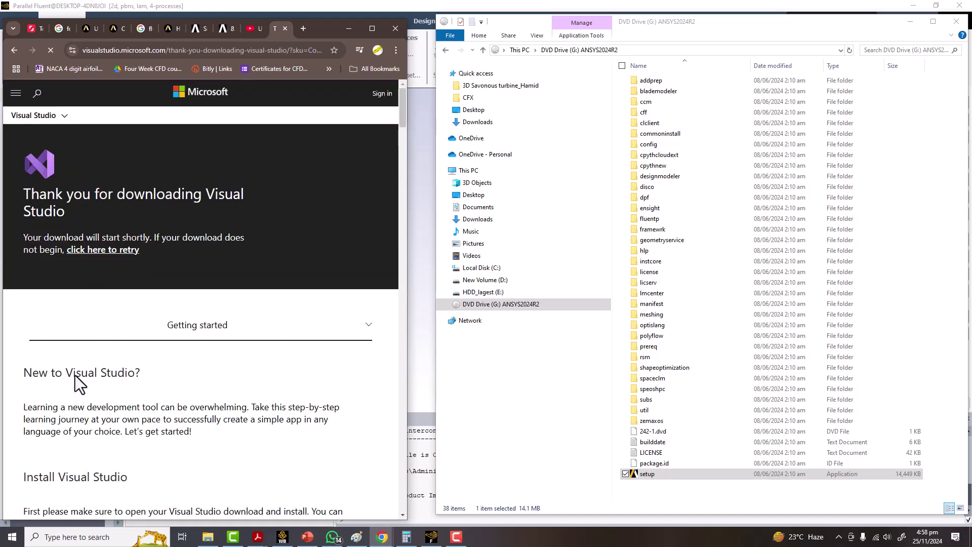
scroll(75, 375, "down", 2)
scroll(75, 375, "down", 1)
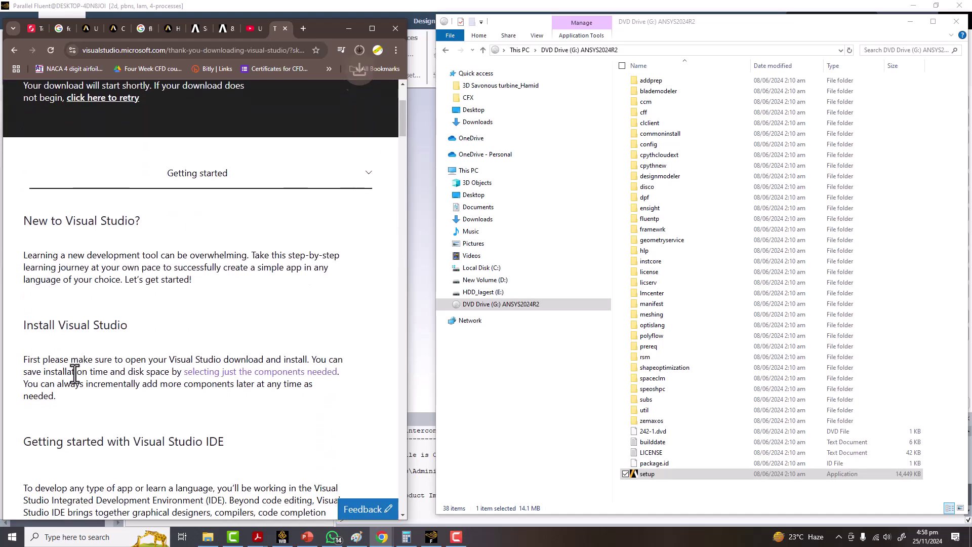
scroll(75, 375, "up", 1)
scroll(286, 123, "up", 2)
left_click(365, 47)
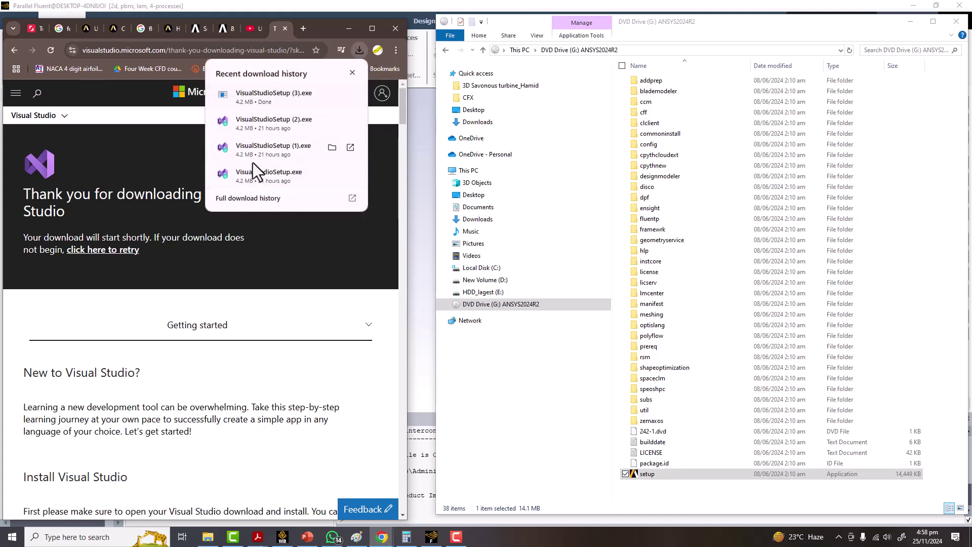
left_click(251, 177)
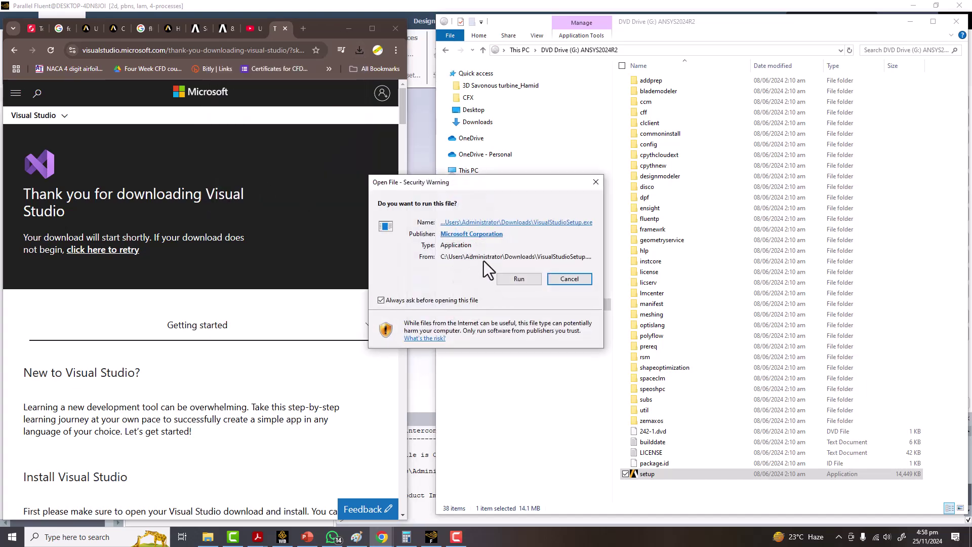
left_click(502, 278)
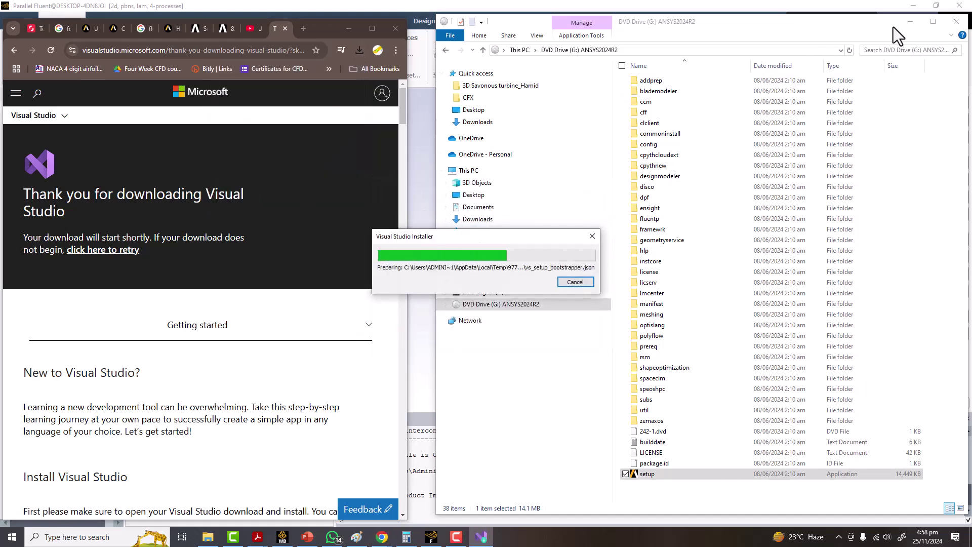
Let the installer finish preparing and select the Desktop development with C++ workload (10.1 GB)
left_click(568, 322)
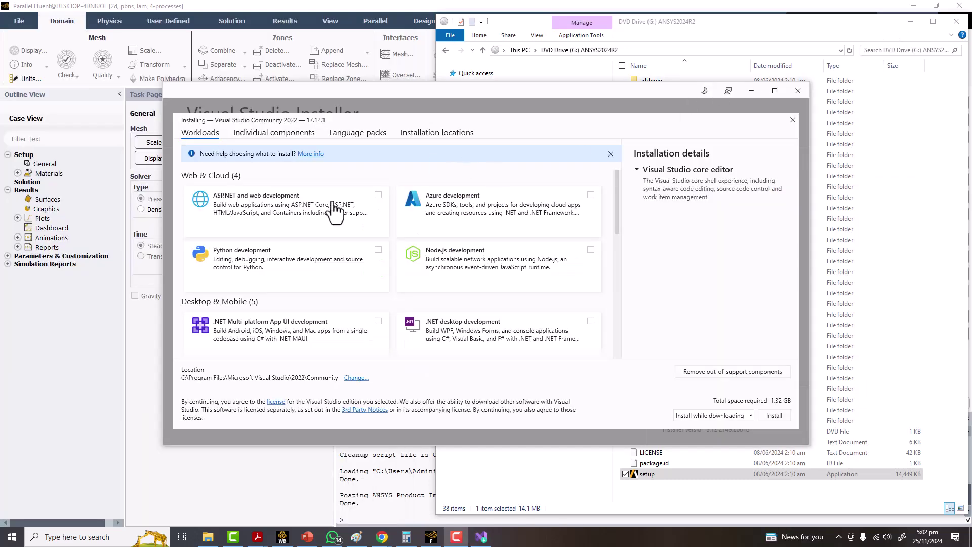
scroll(258, 309, "down", 3)
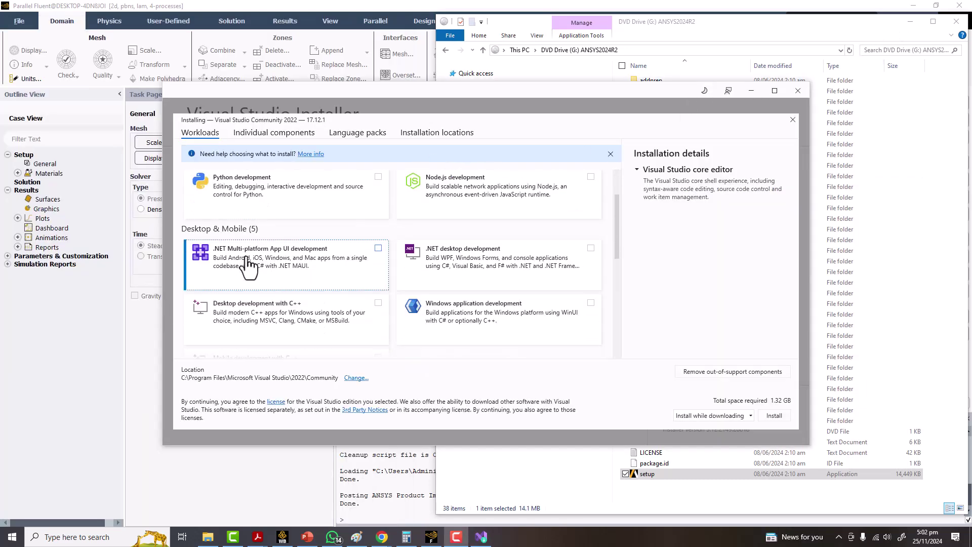
scroll(248, 266, "up", 3)
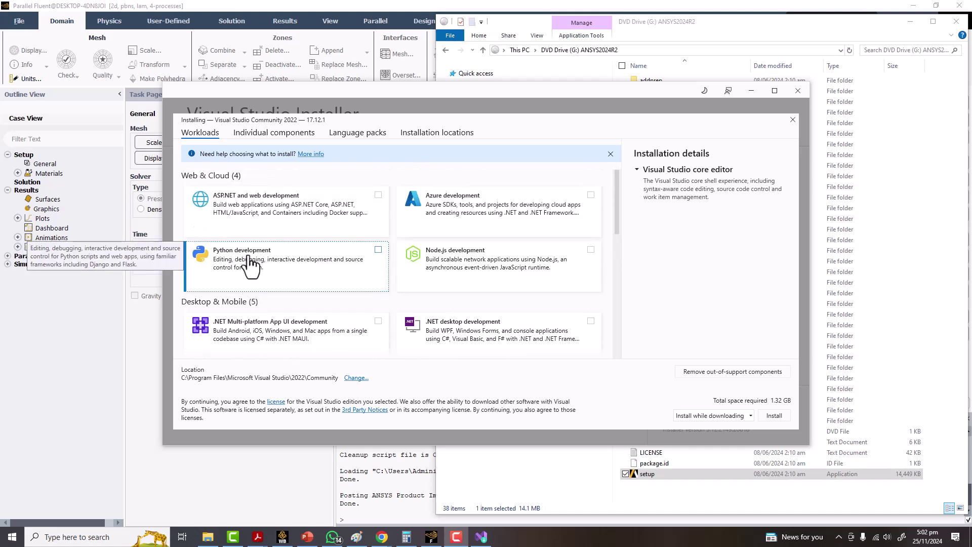
scroll(248, 264, "down", 7)
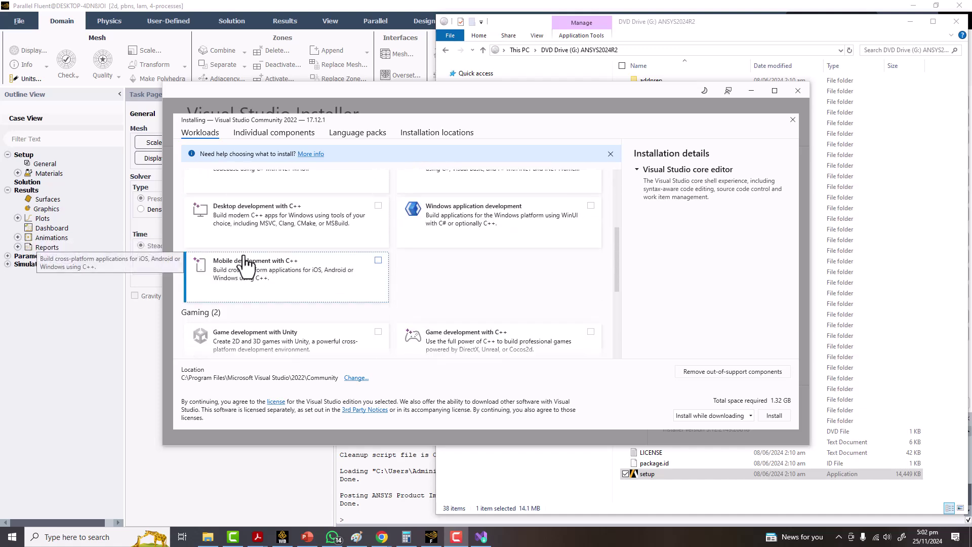
scroll(244, 263, "up", 2)
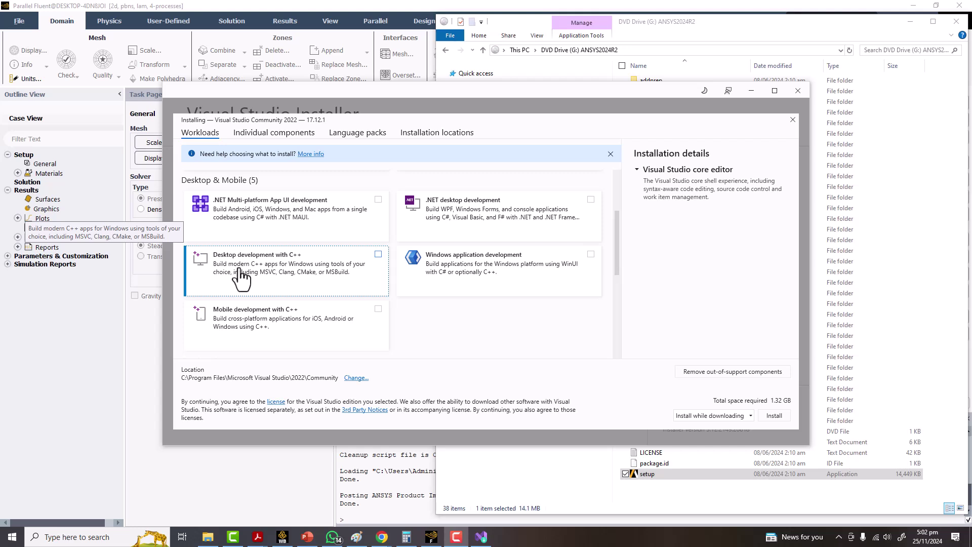
left_click(238, 273)
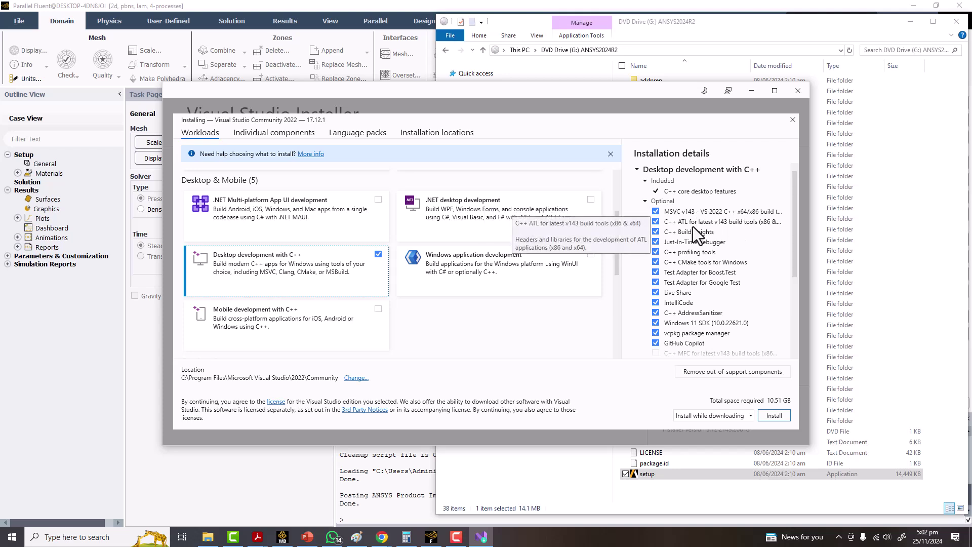
scroll(694, 245, "down", 1)
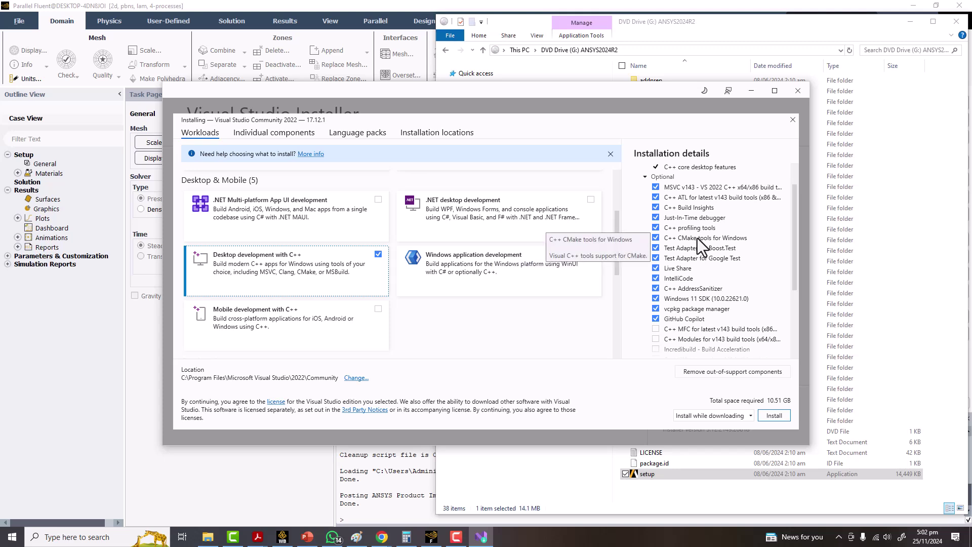
scroll(696, 238, "down", 1)
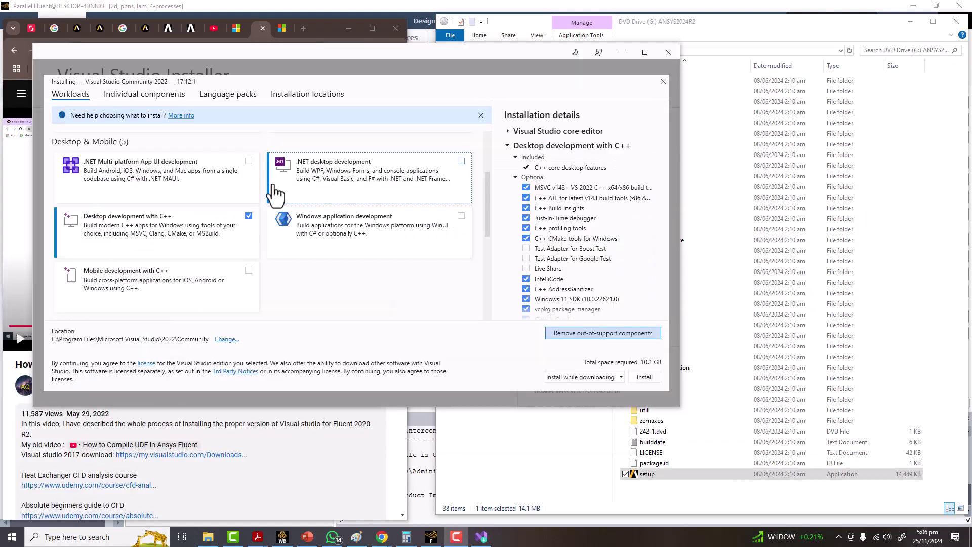
Toggle the C++ desktop workload off and on, then move the installer to the lower right
left_click(248, 215)
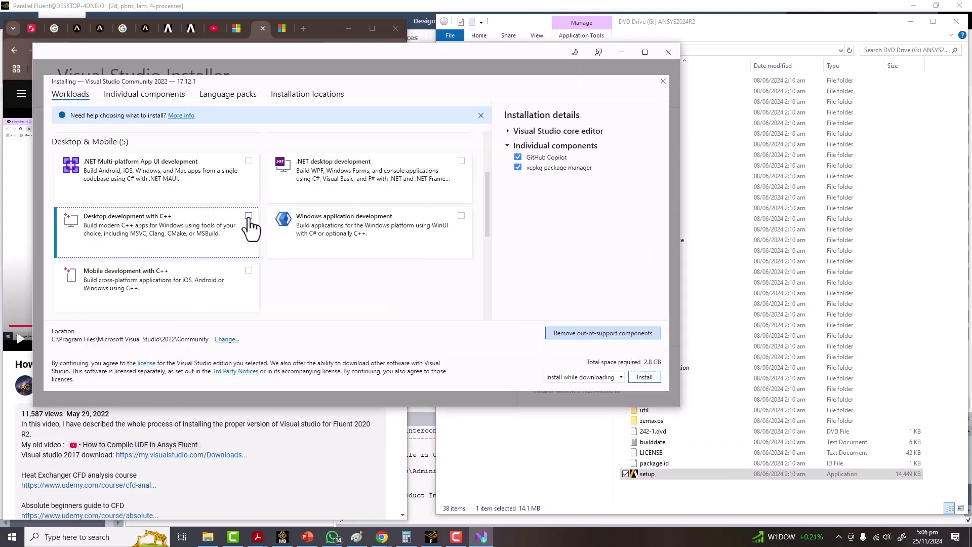
left_click(248, 215)
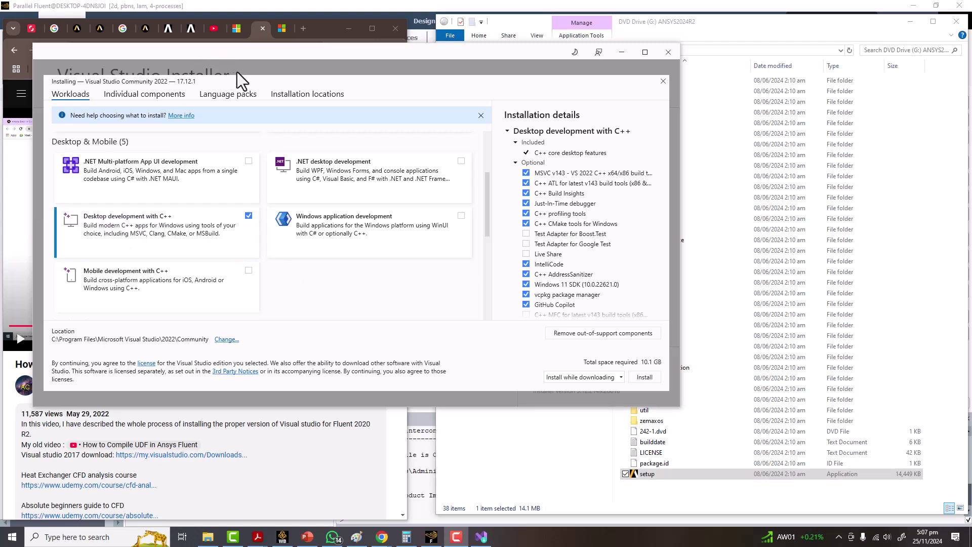
left_click_drag(273, 54, 605, 122)
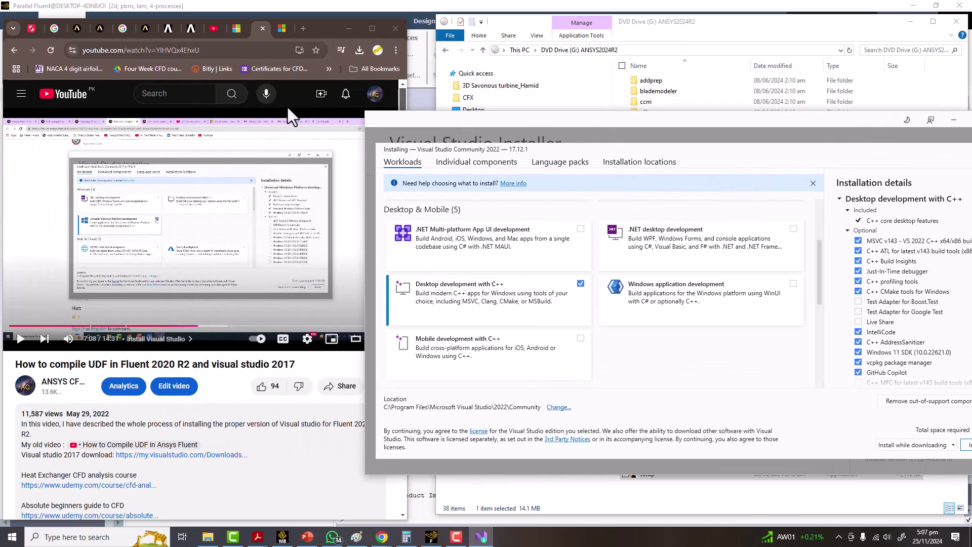
Maximize Chrome and play the muted tutorial, pausing at 7:17 on the recommended installer options
left_click(370, 28)
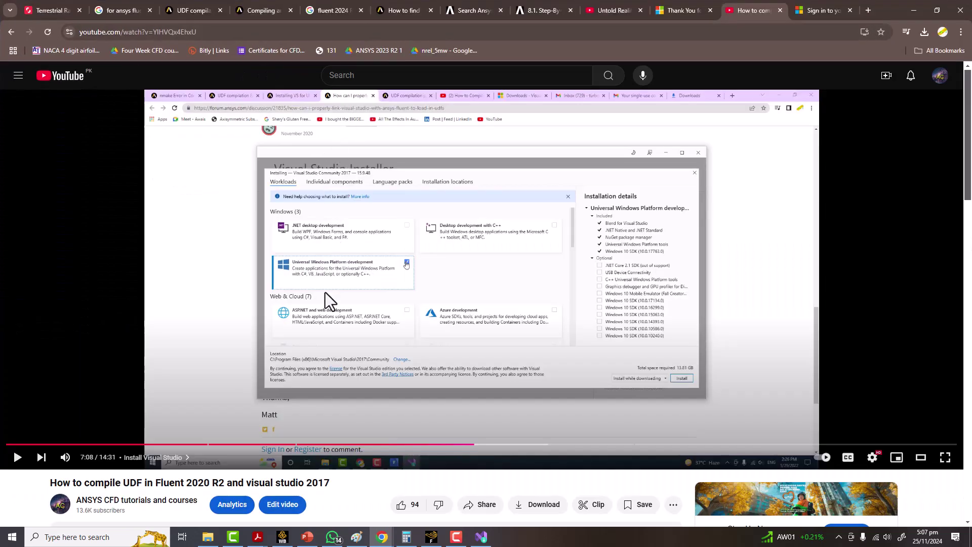
key("space")
left_click(65, 458)
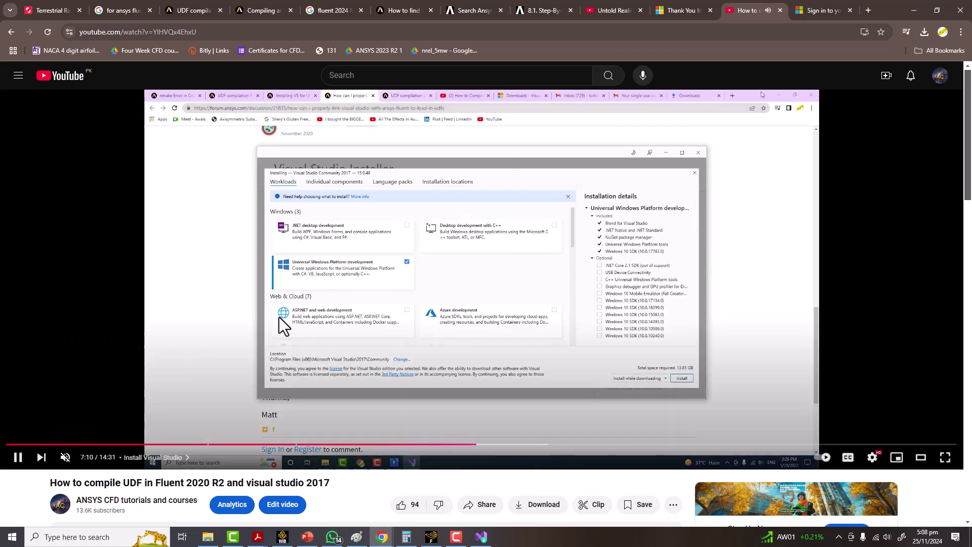
left_click(245, 326)
left_click(352, 265)
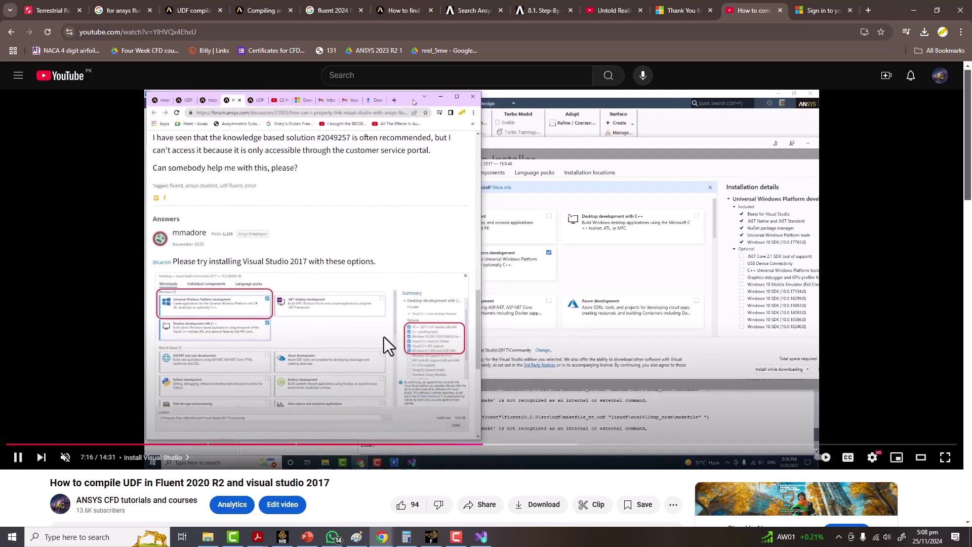
left_click(413, 103)
Switch to the Google search results Chrome window and back to the YouTube tutorial
left_click(375, 543)
left_click(436, 497)
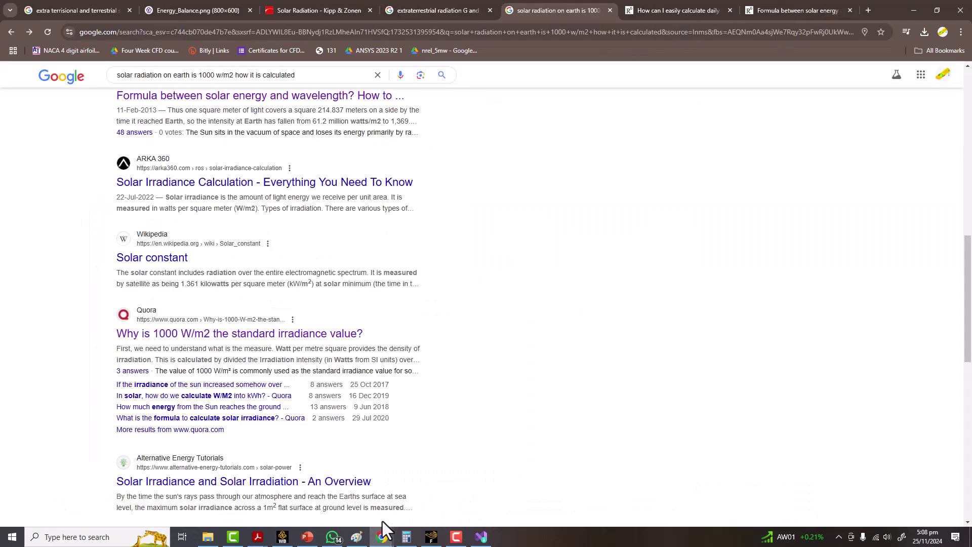
mouse_move(381, 529)
left_click(323, 496)
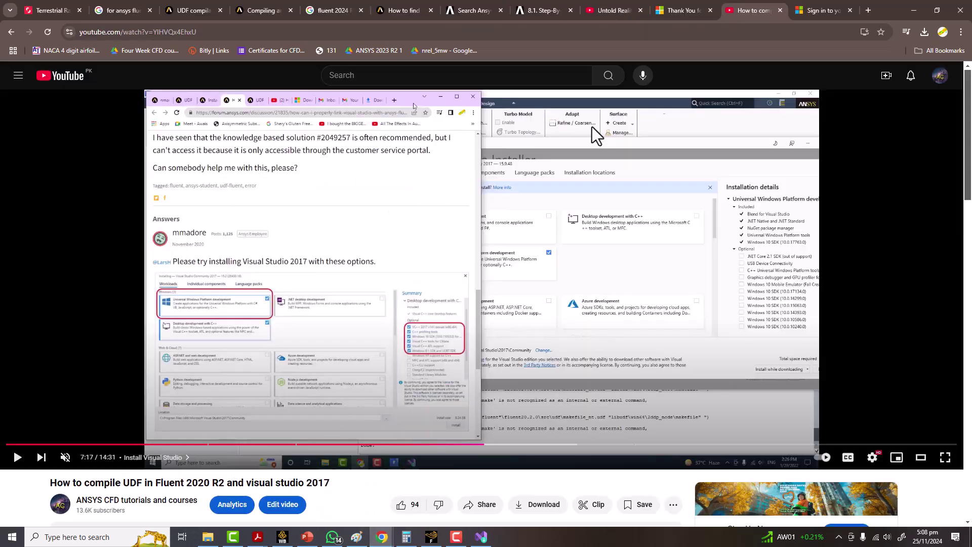
Review the installation details and install Visual Studio Community 2022 with the C++ desktop workload
left_click(827, 7)
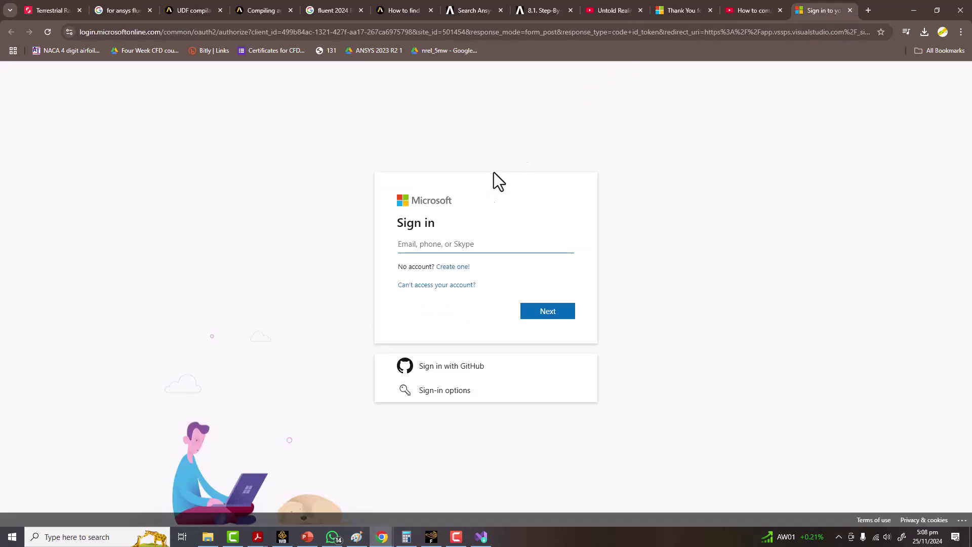
left_click(481, 537)
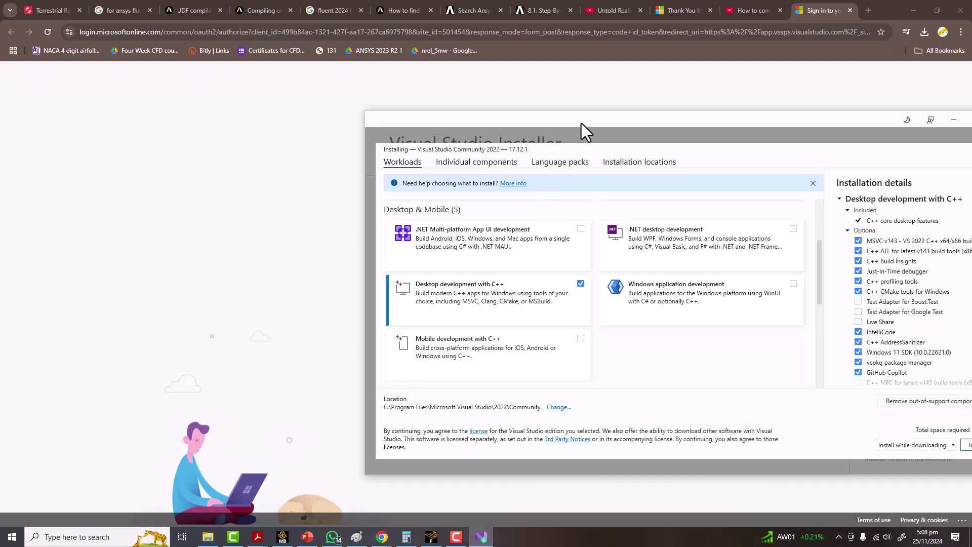
left_click_drag(581, 123, 321, 100)
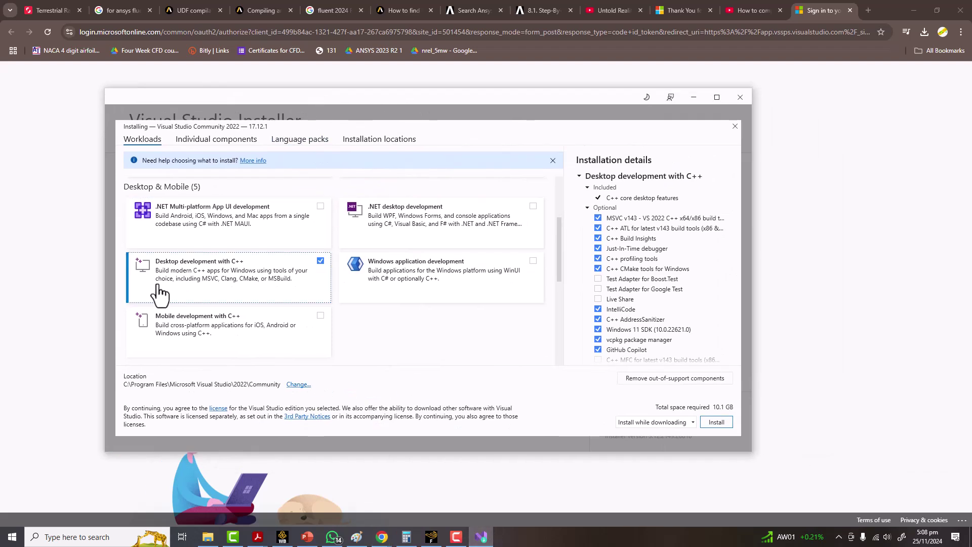
scroll(644, 264, "down", 5)
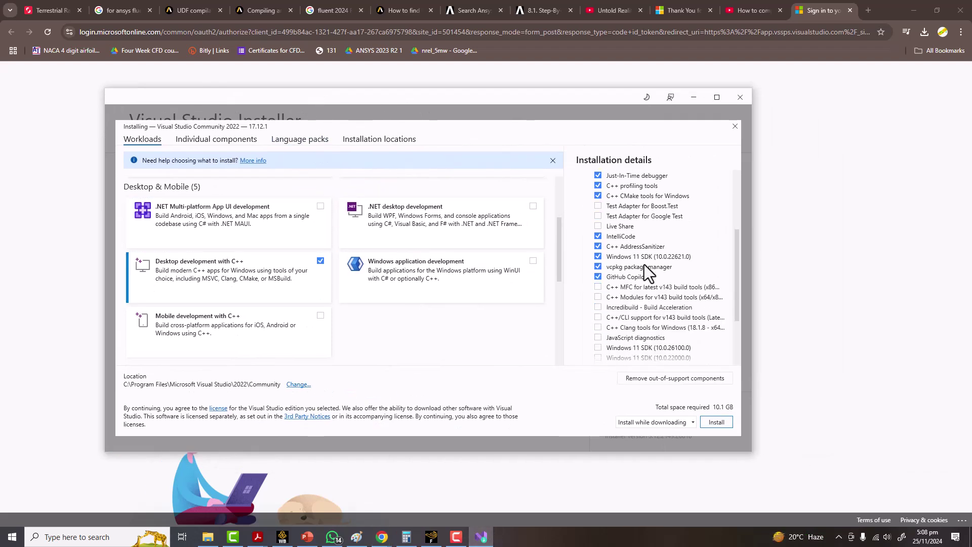
mouse_move(644, 265)
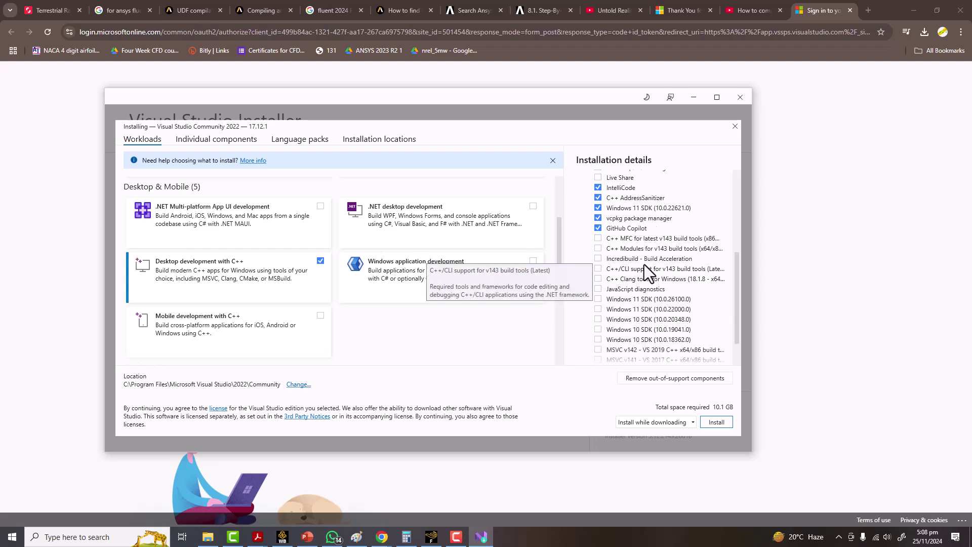
scroll(644, 264, "down", 2)
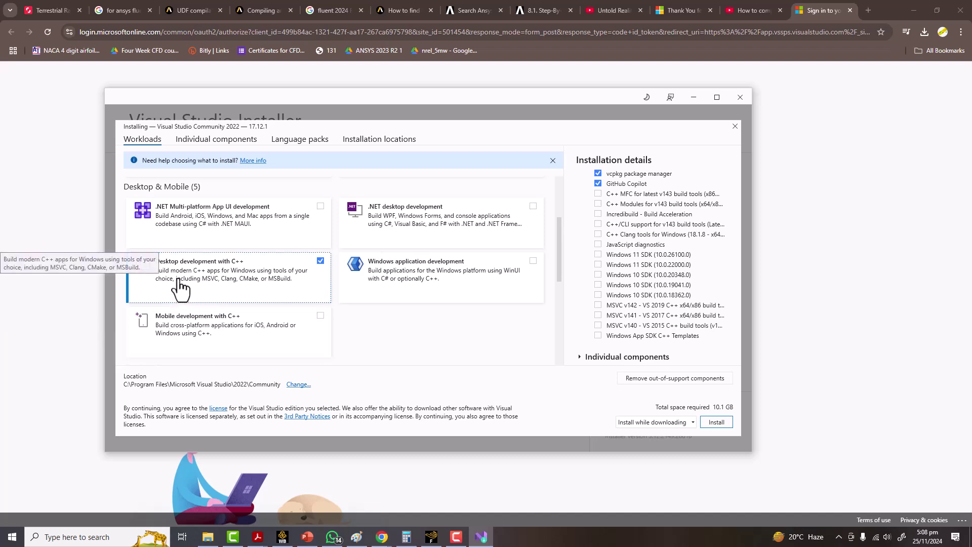
scroll(590, 274, "up", 5)
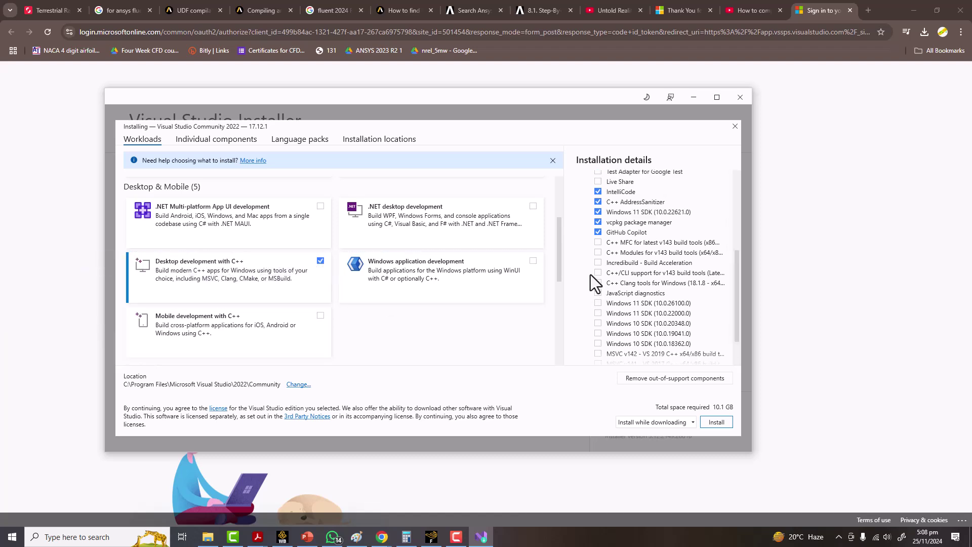
scroll(595, 282, "up", 2)
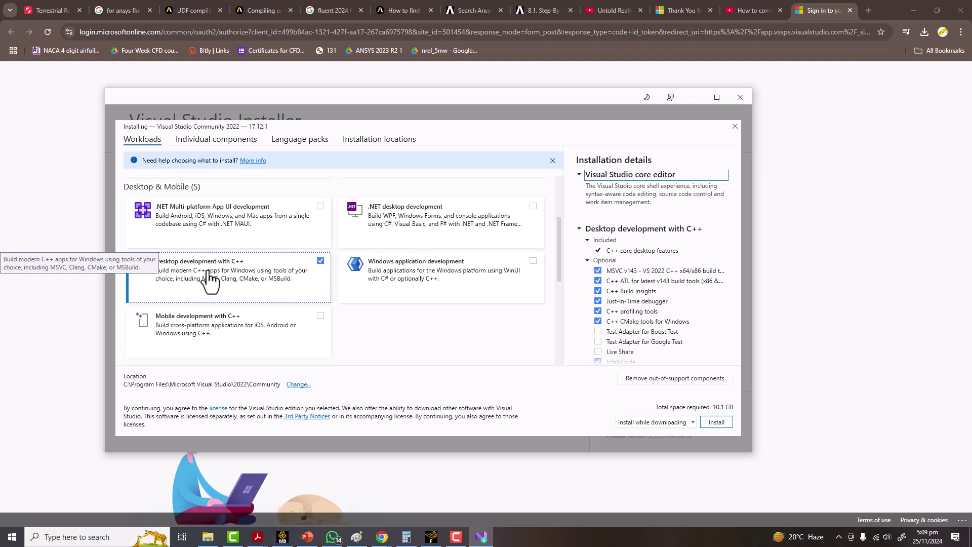
left_click(719, 424)
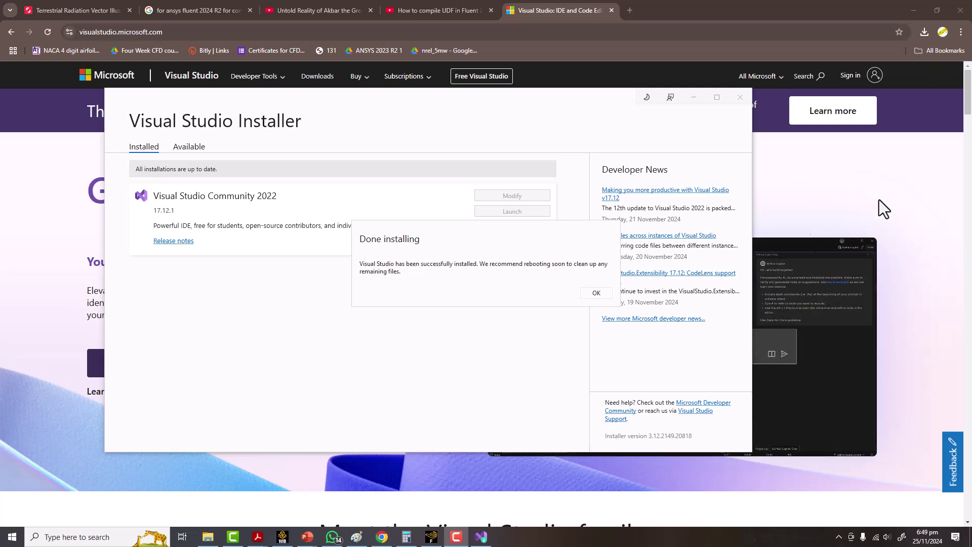
Dismiss the Done installing notice with OK
left_click(597, 293)
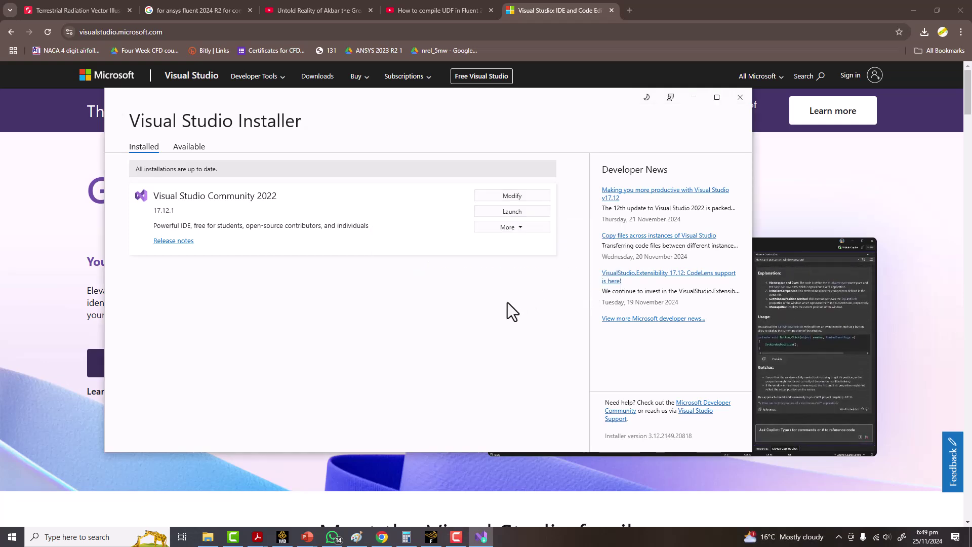
Close the installer and try a 'vc' search in the Start menu, then clear it
left_click(738, 96)
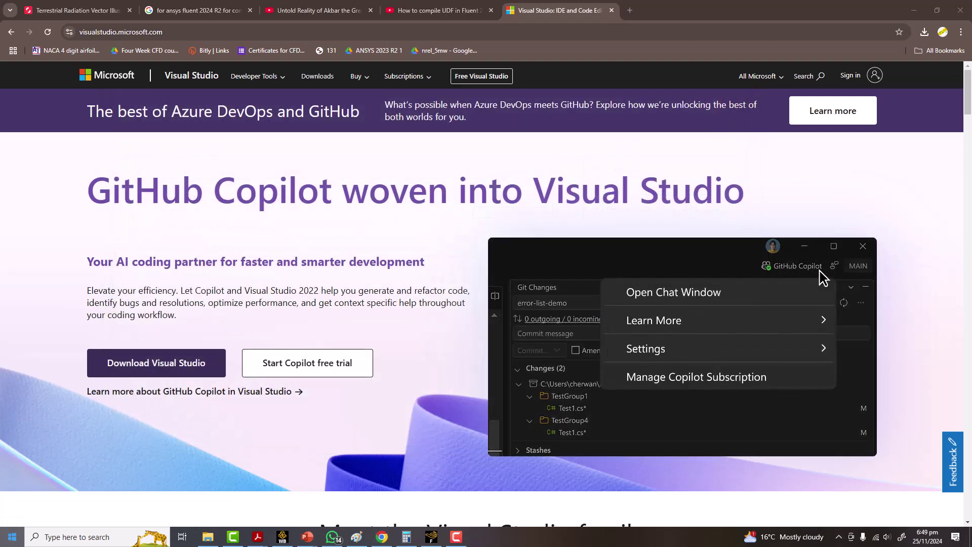
key("super")
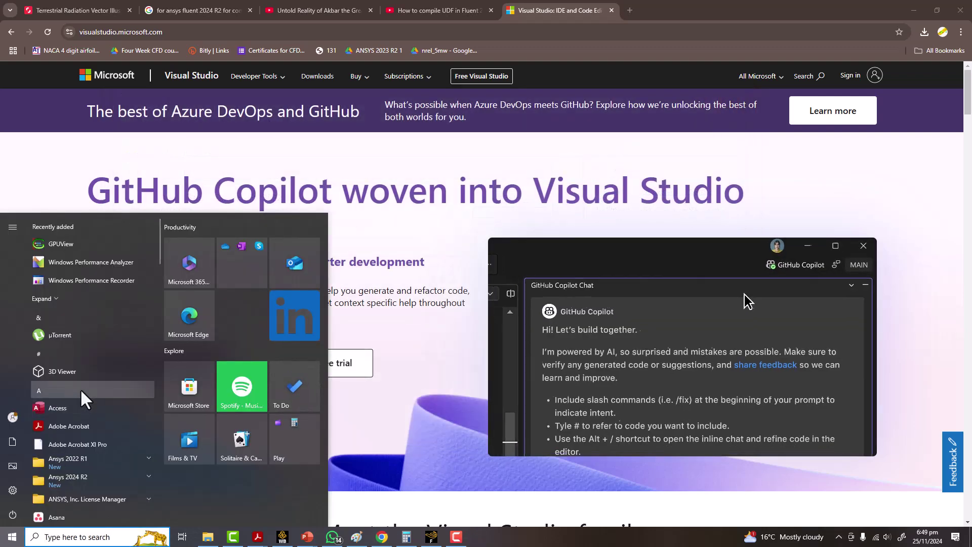
scroll(81, 391, "down", 6)
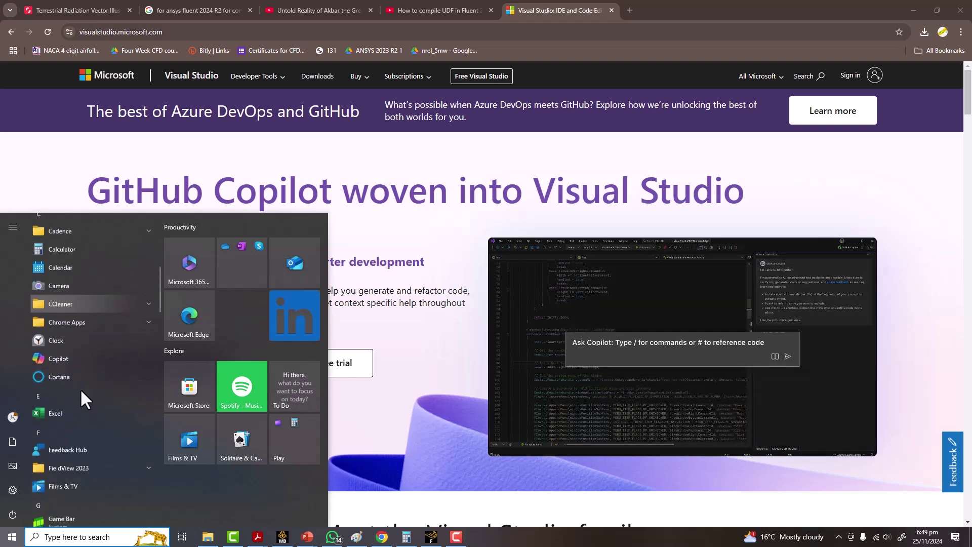
scroll(81, 390, "down", 4)
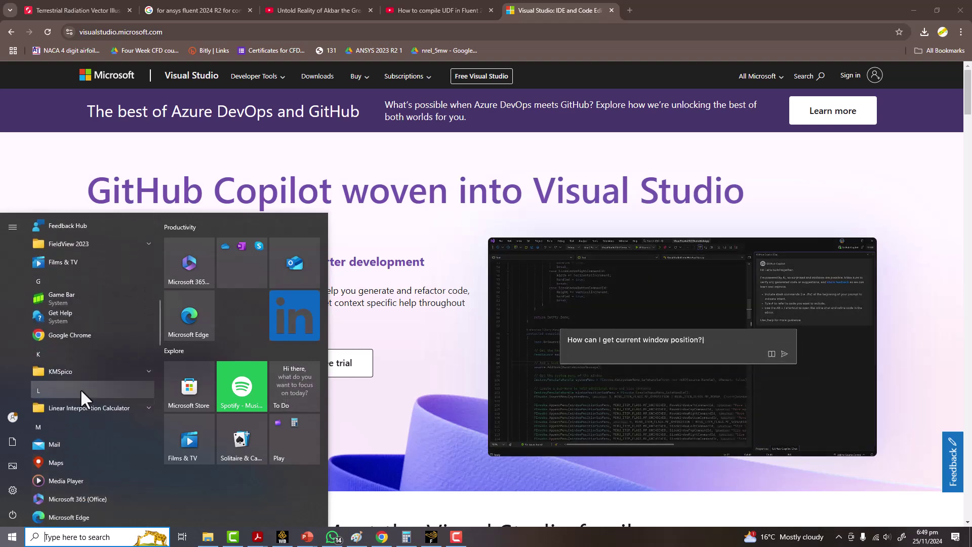
type("vc")
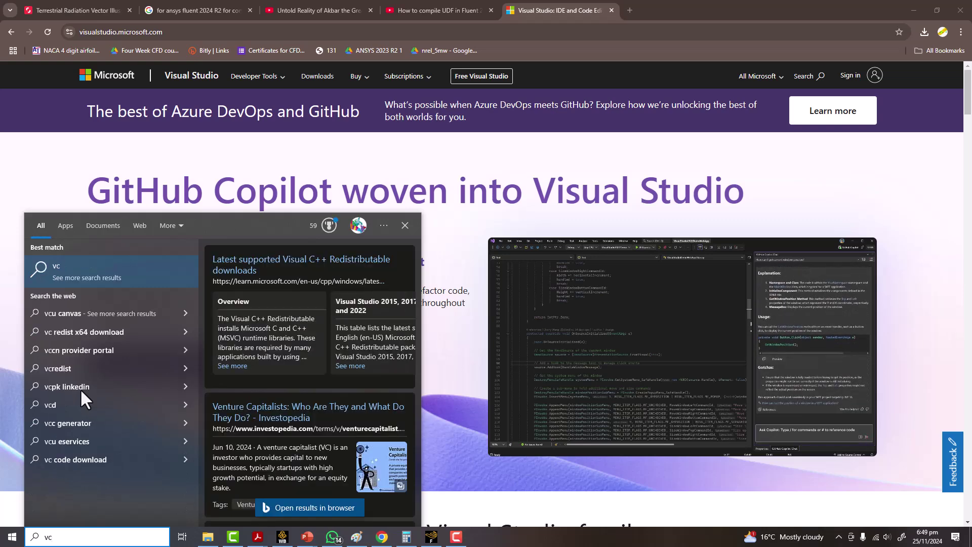
key("BackSpace")
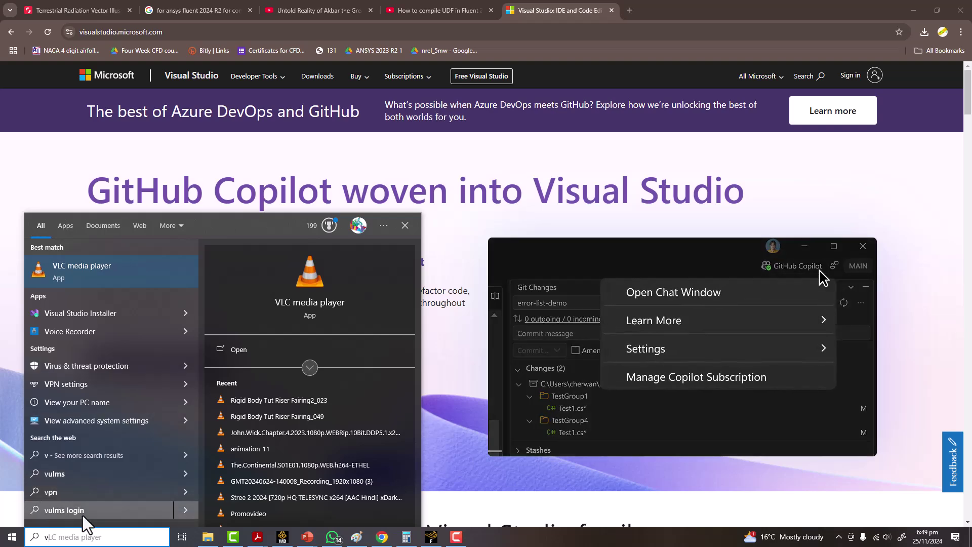
key("BackSpace")
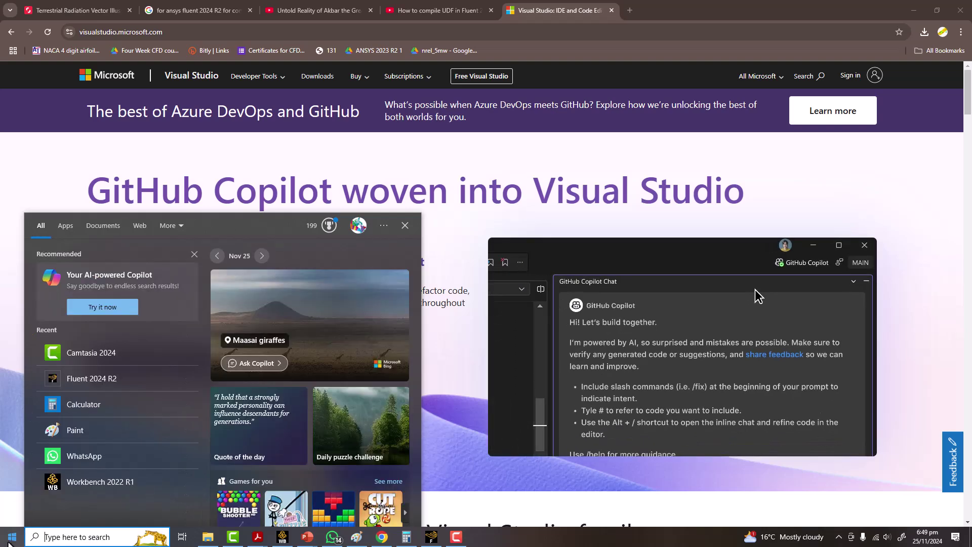
key("Escape")
Launch Visual Studio 2022 from the expanded Recently added list in Start
left_click(8, 540)
scroll(71, 408, "down", 2)
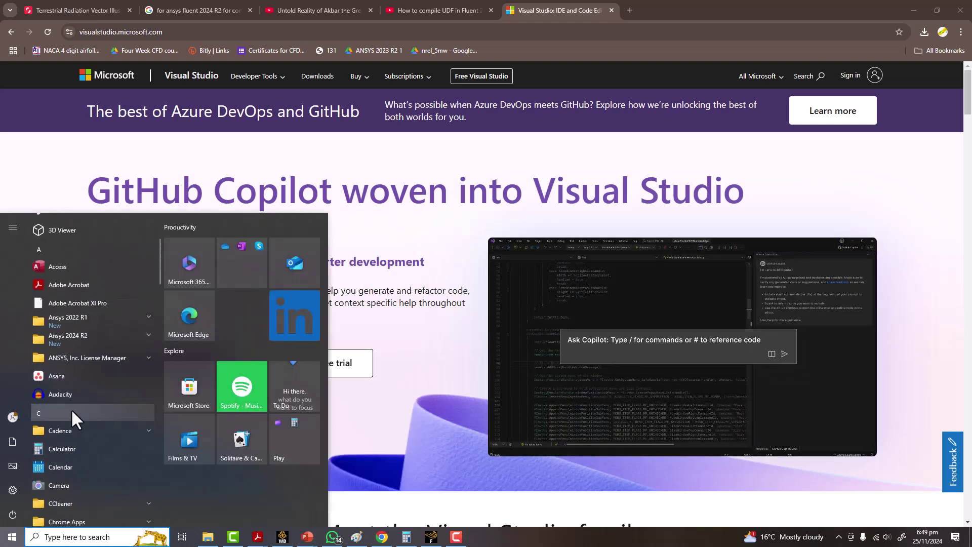
scroll(71, 408, "up", 1)
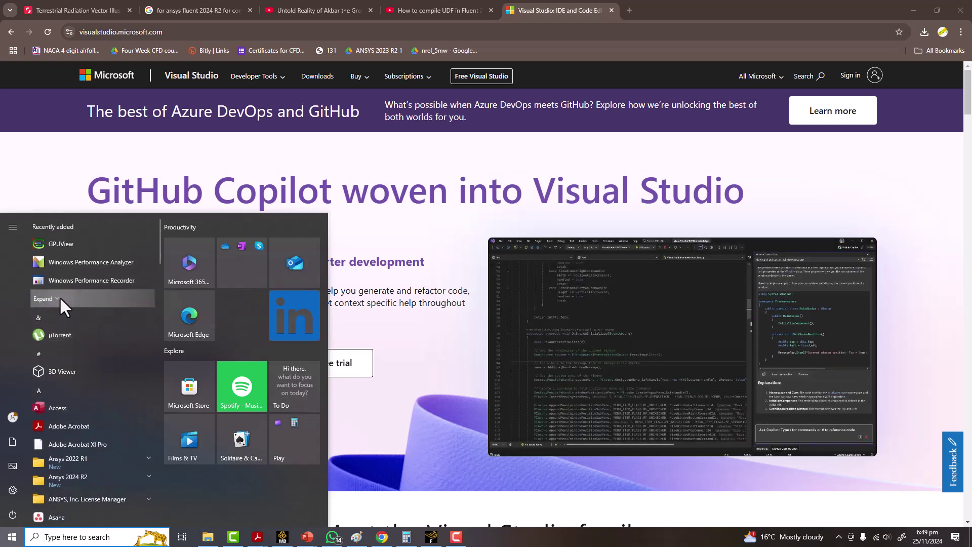
left_click(59, 297)
scroll(87, 297, "down", 1)
scroll(87, 297, "down", 1)
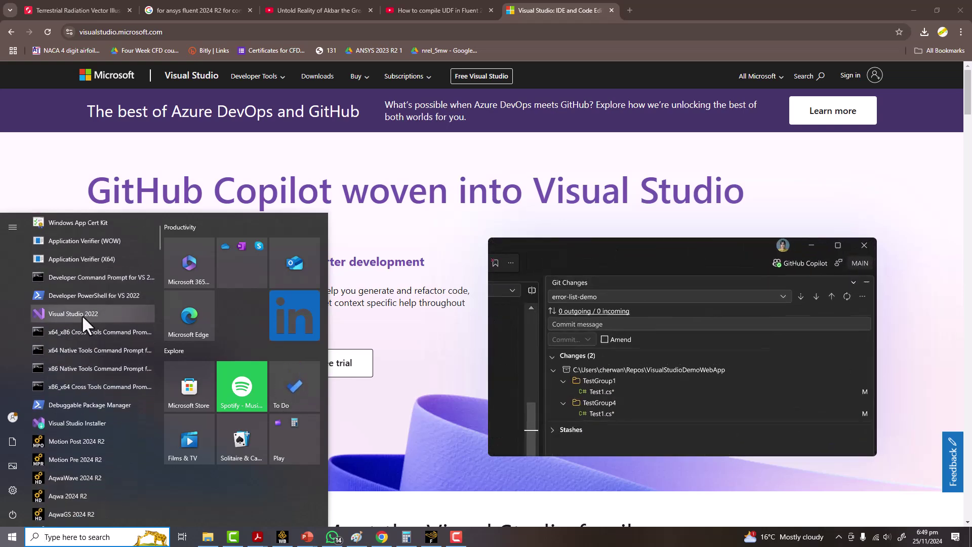
left_click(67, 314)
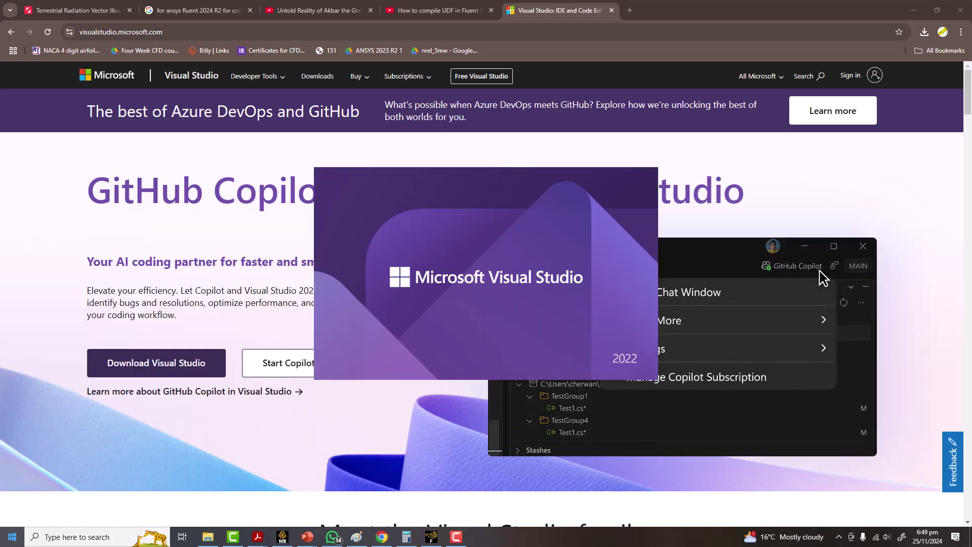
Reopen Start and browse the expanded Recently added apps, including Developer Command Prompt for VS 2022
left_click(11, 535)
left_click(52, 298)
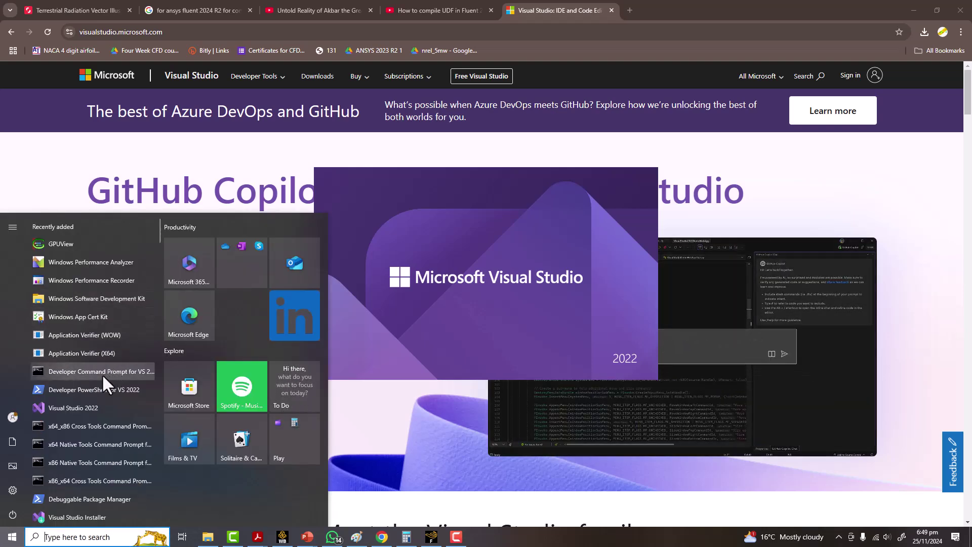
scroll(102, 373, "down", 1)
scroll(103, 374, "down", 2)
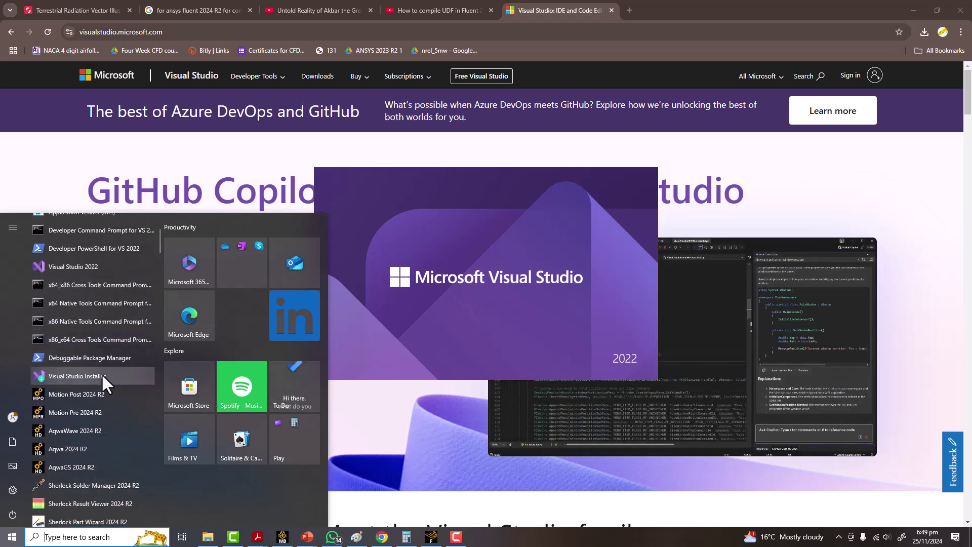
scroll(103, 376, "down", 2)
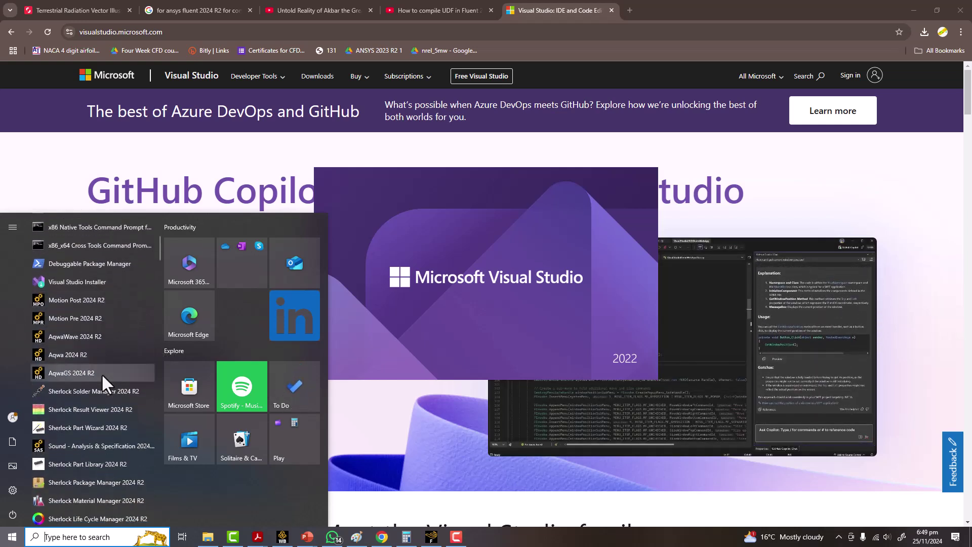
scroll(101, 373, "down", 4)
scroll(102, 372, "up", 10)
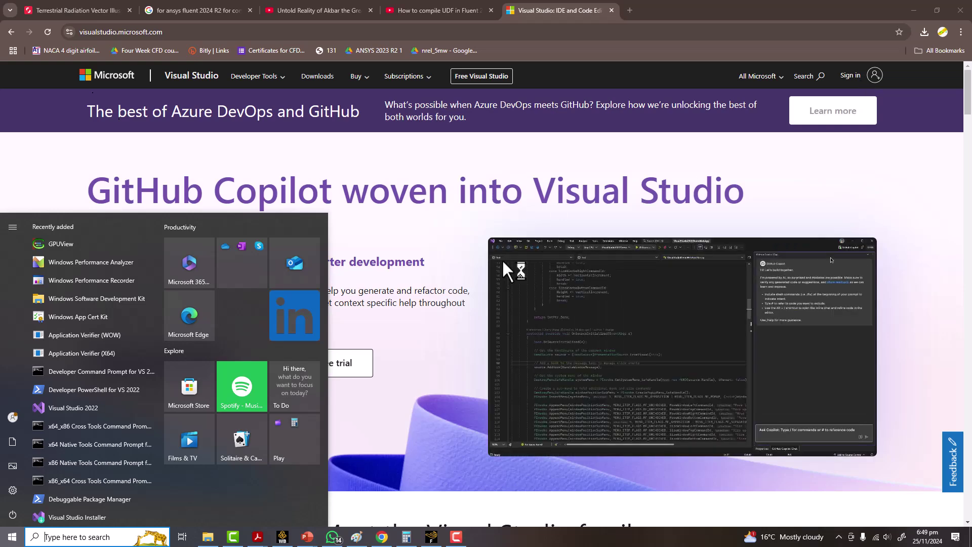
Skip sign-in, start Visual Studio with General settings and Dark theme, then return to Fluent
left_click(423, 229)
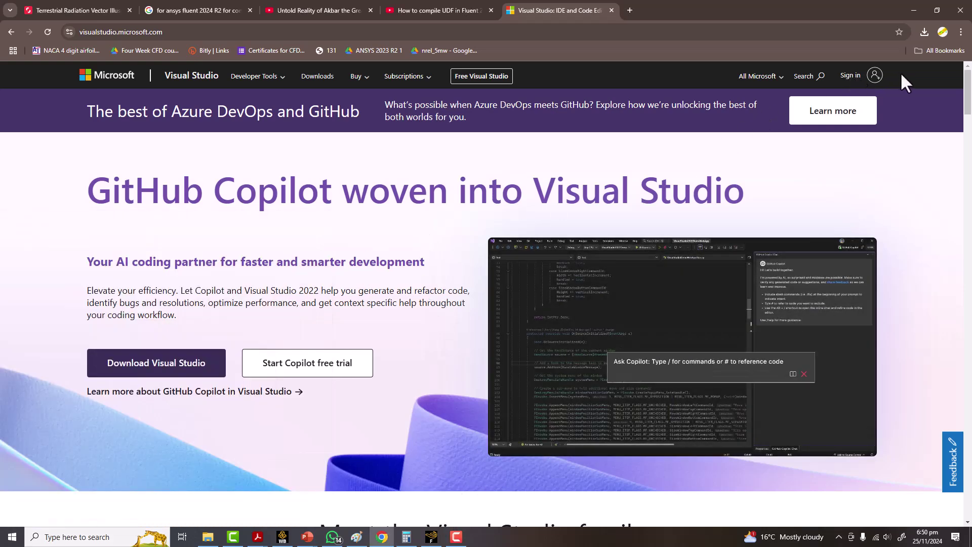
left_click(642, 302)
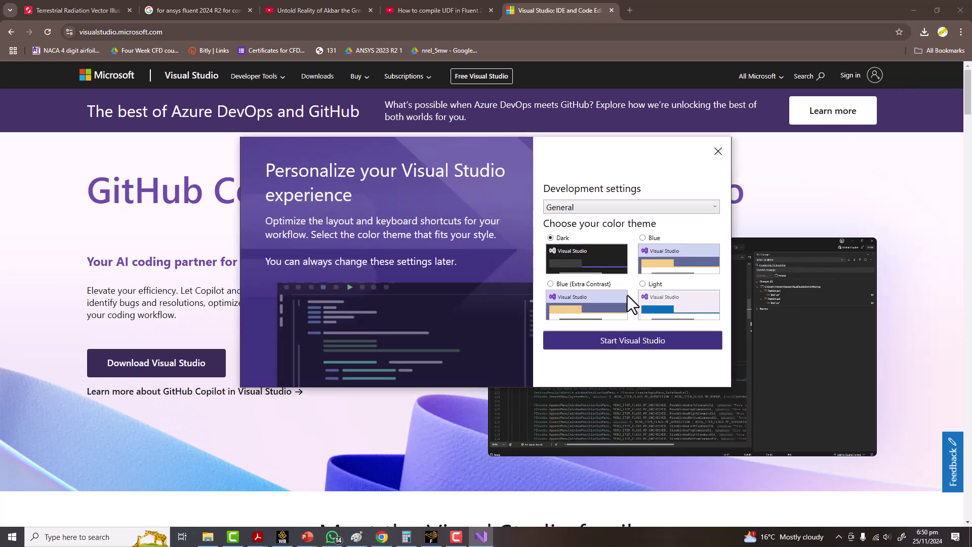
left_click(626, 345)
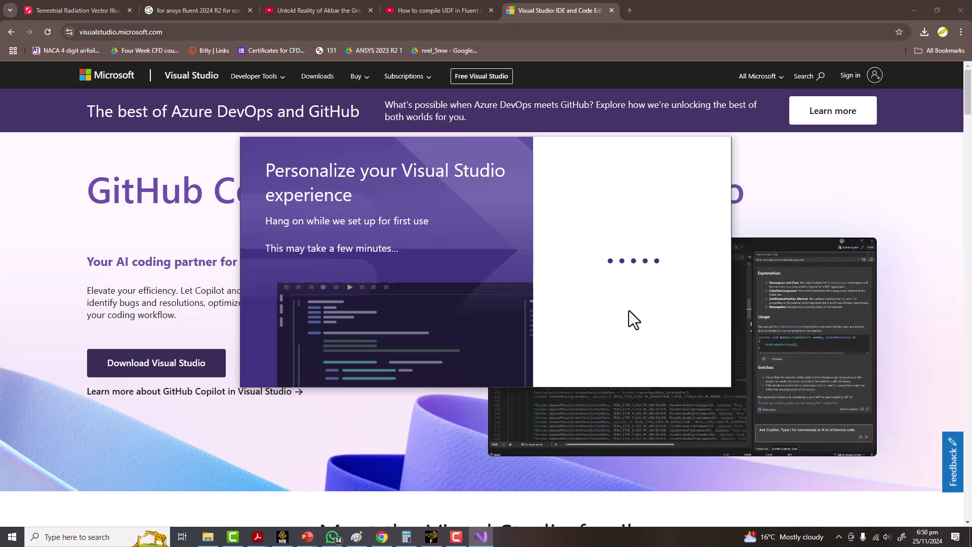
left_click(433, 538)
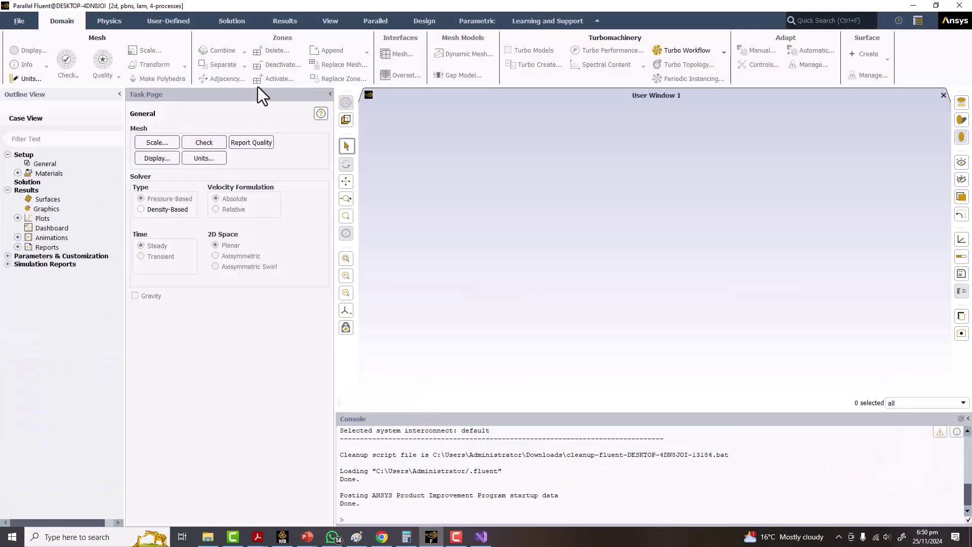
Read the recent RANS_0-2 transient case and data through the File > Read menu
left_click(19, 22)
mouse_move(38, 34)
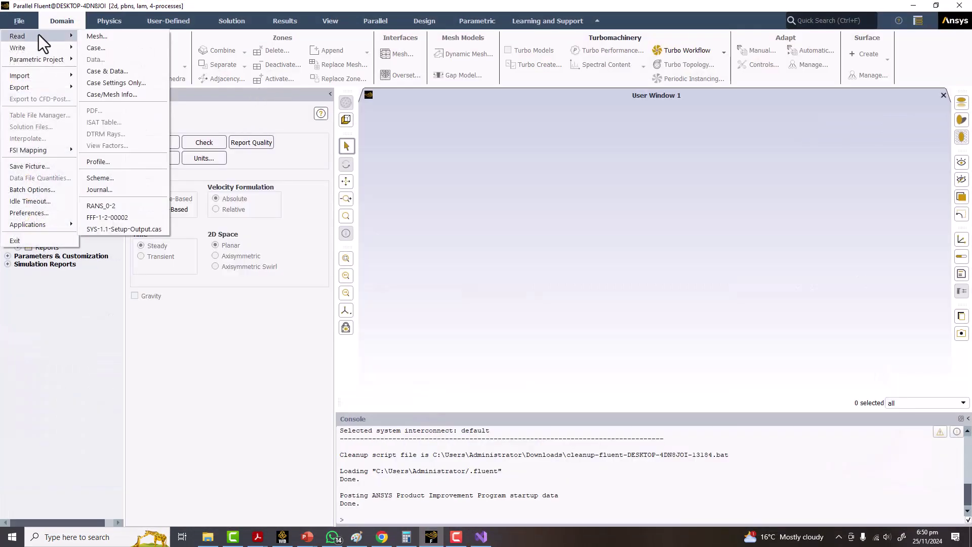
key("Escape")
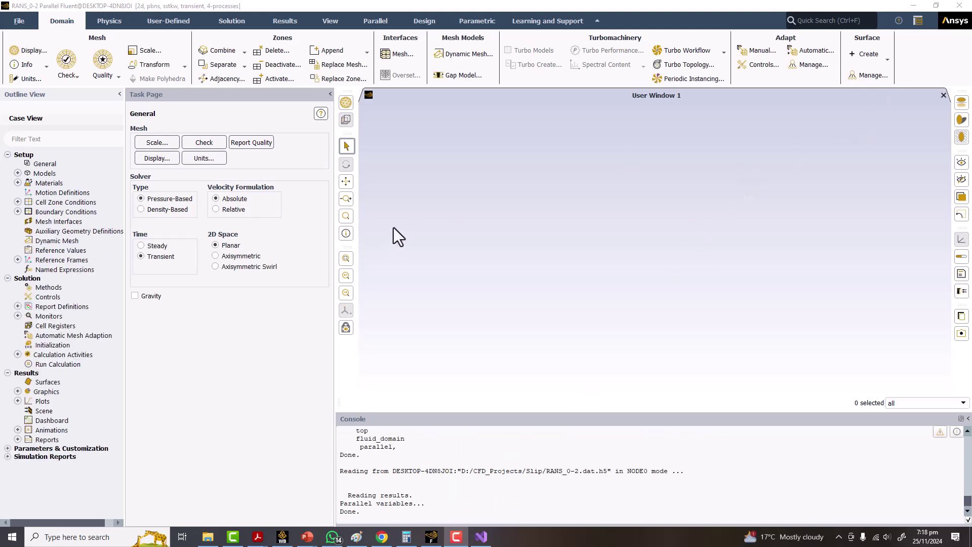
Open the Compiled UDFs setup and add new_udf_code.c as a source file
left_click(7, 449)
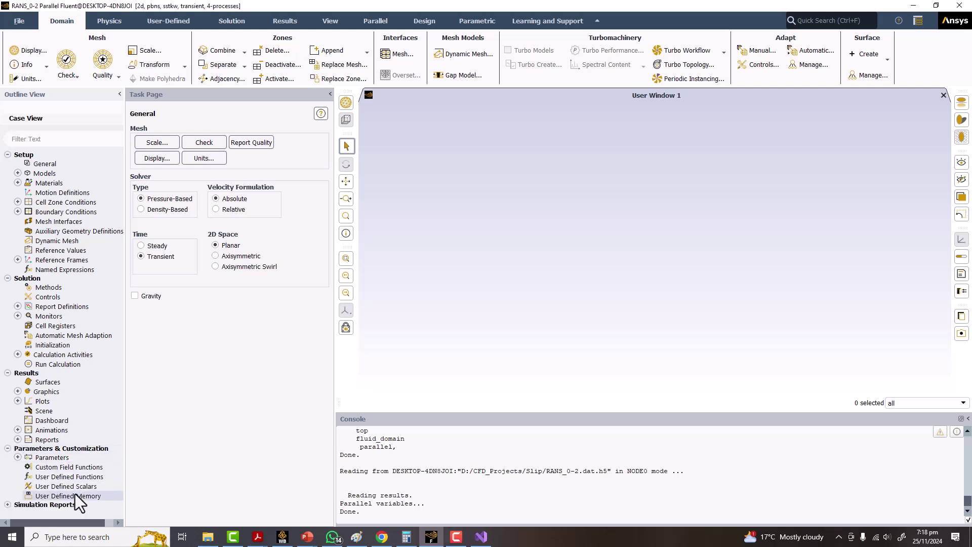
right_click(74, 478)
left_click(96, 483)
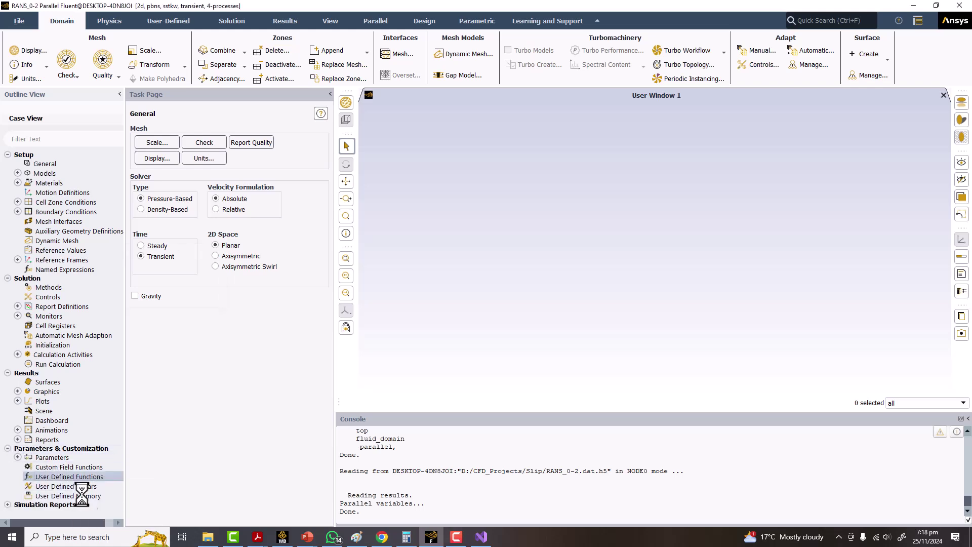
left_click(139, 338)
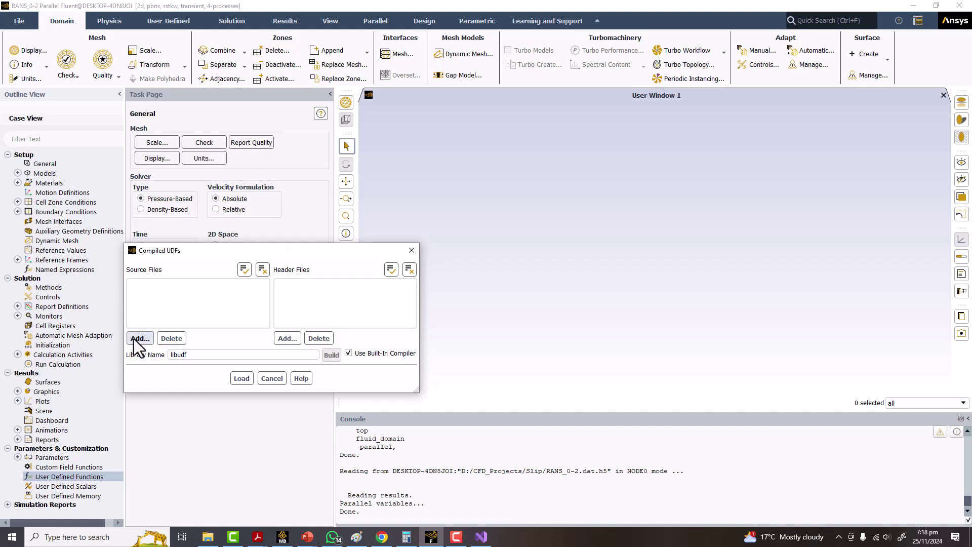
scroll(466, 220, "down", 1)
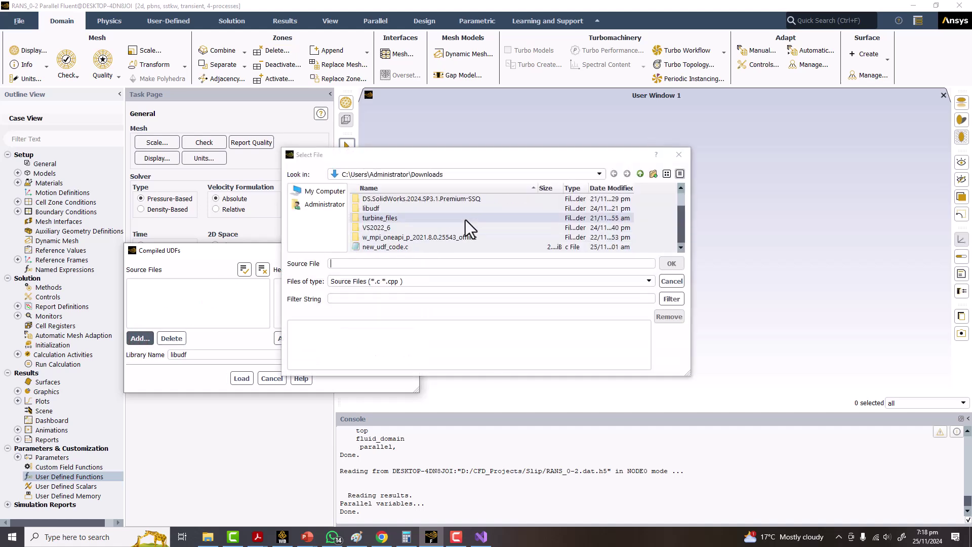
double_click(380, 247)
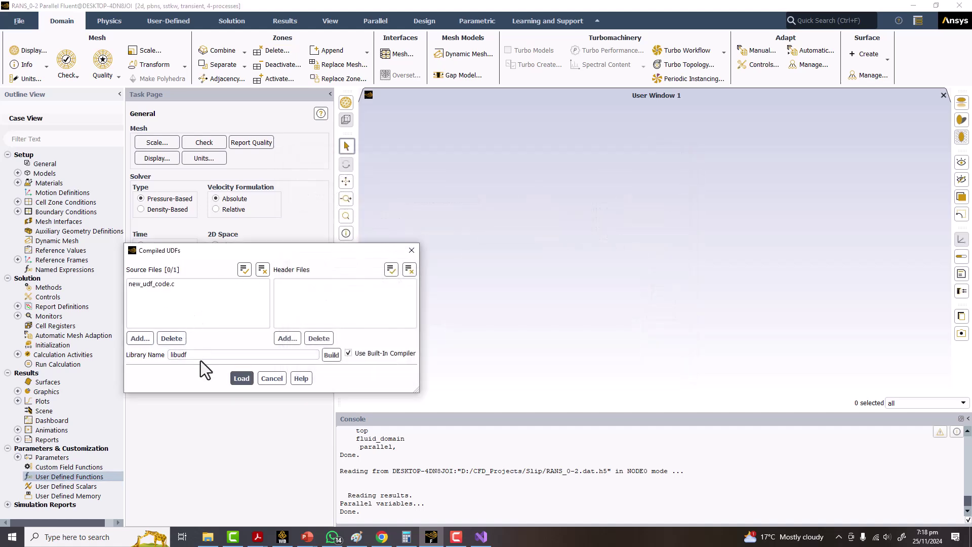
Rename the library to slipvelocityudf and select new_udf_code.c in the source list
double_click(177, 354)
type("slipvelocityudf")
left_click(151, 284)
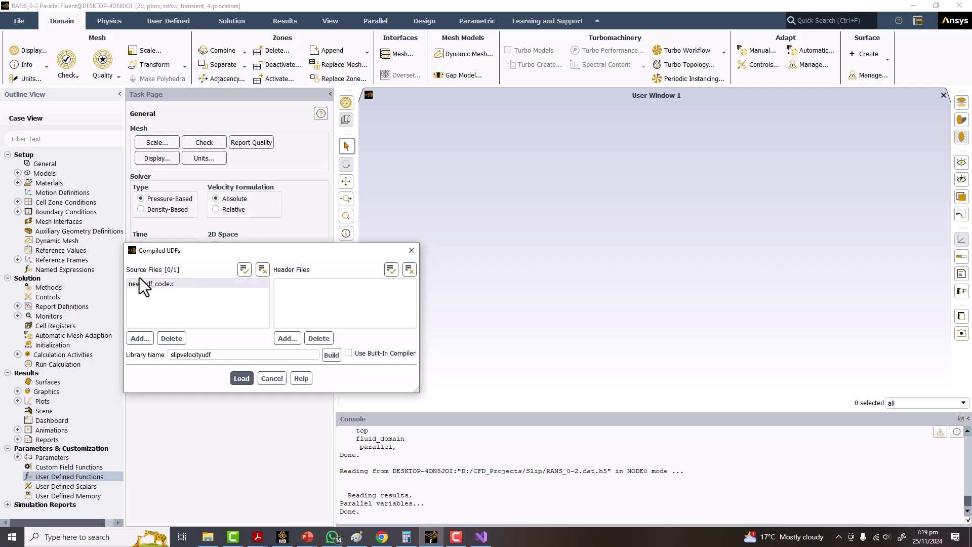
Build the slipvelocityudf library from new_udf_code.c and confirm the build prompt
left_click(331, 355)
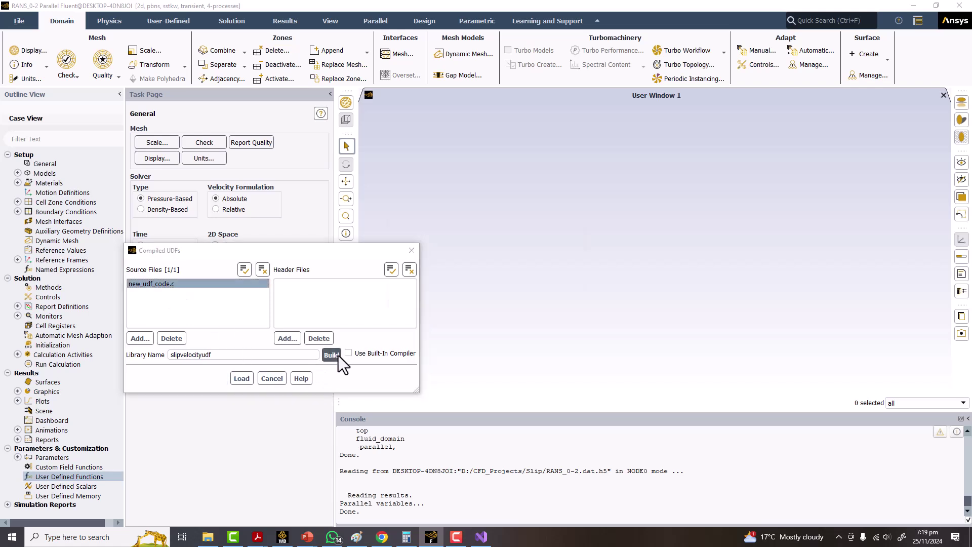
left_click(505, 297)
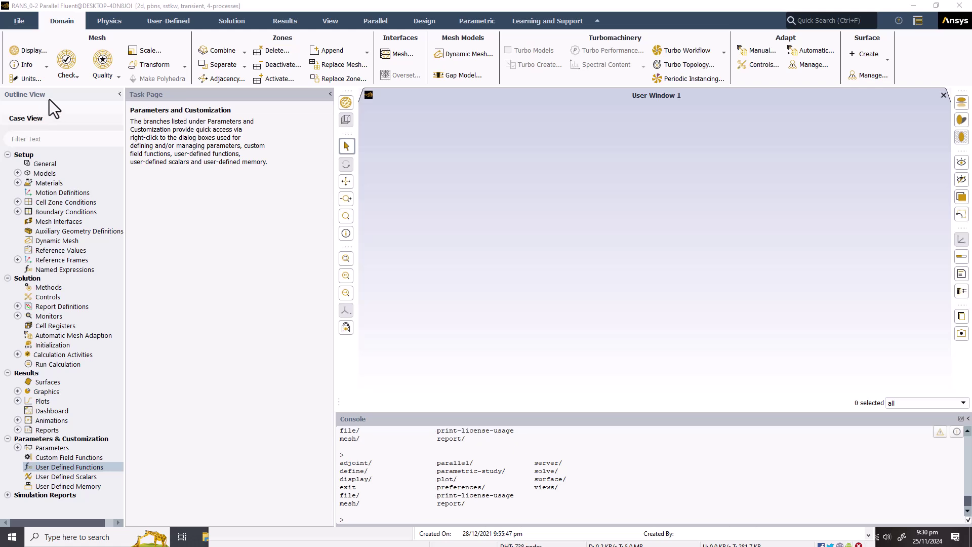
Remove and re-add new_udf_code.c in Compiled UDFs, then build and confirm the libudf library
right_click(72, 467)
left_click(96, 484)
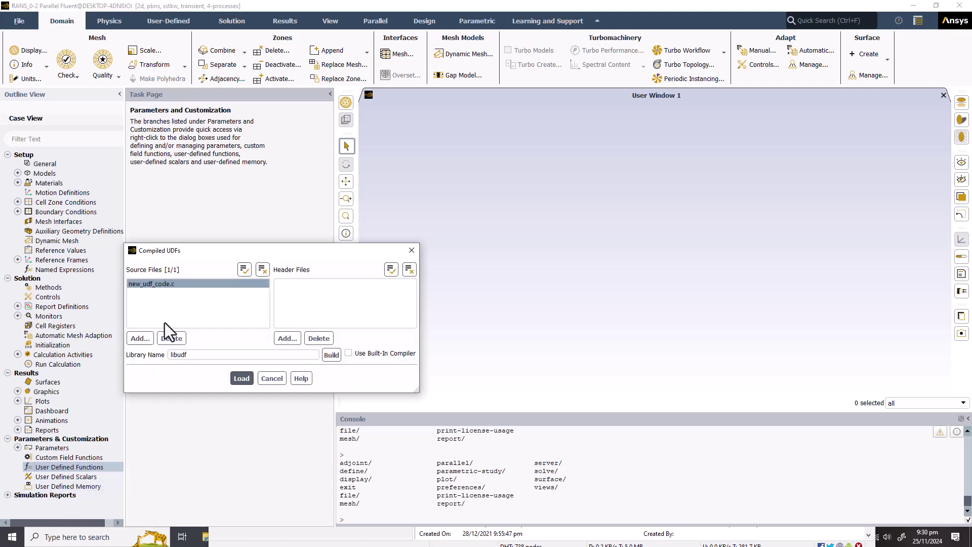
left_click(170, 338)
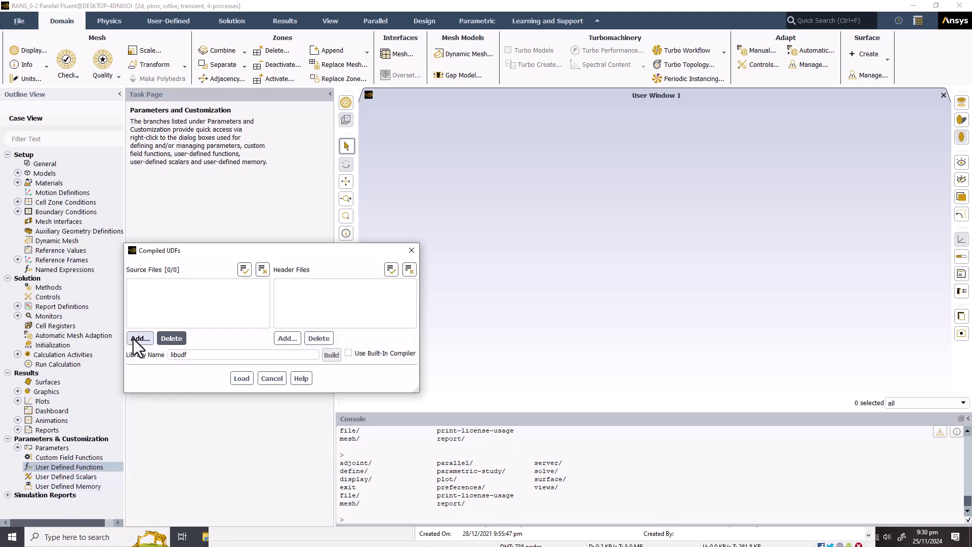
left_click(132, 338)
double_click(377, 208)
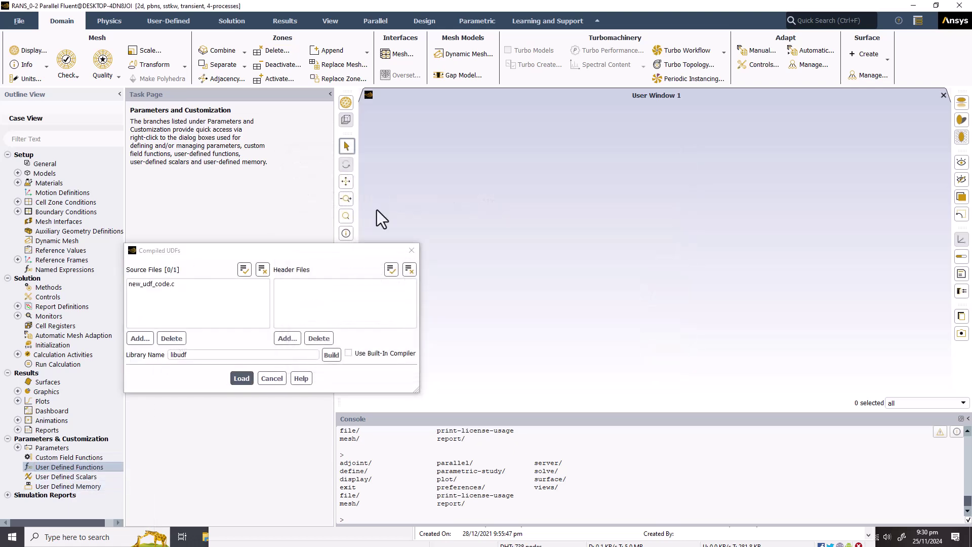
left_click(336, 354)
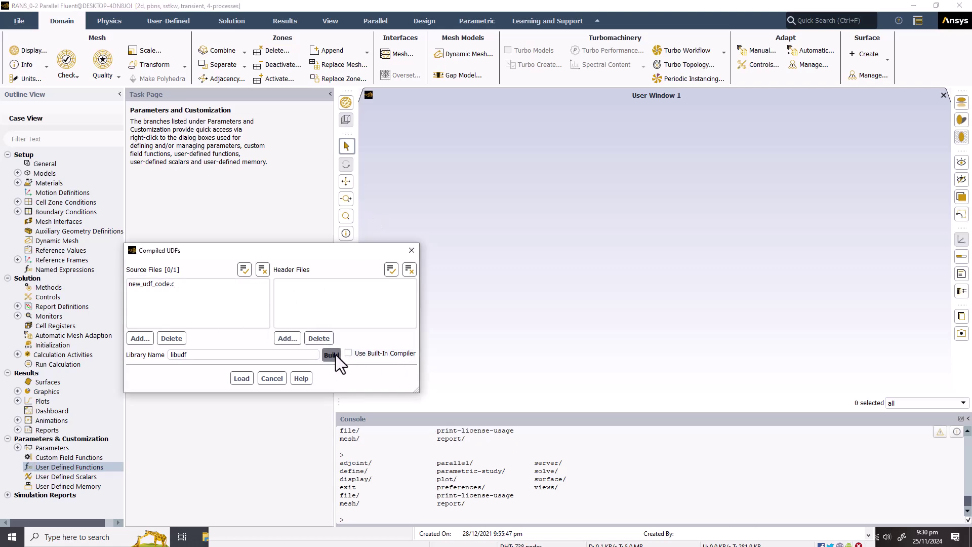
left_click(486, 299)
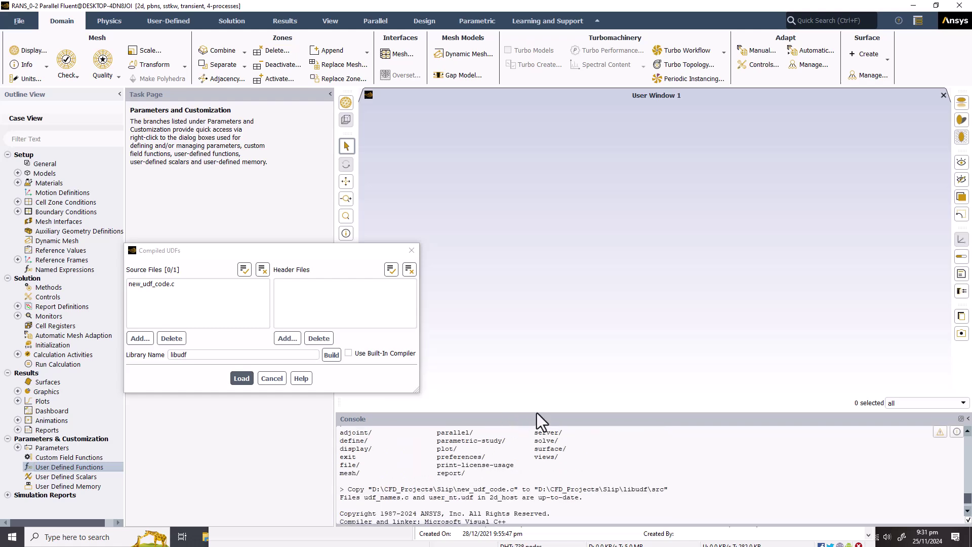
Enlarge the console, move the dialog aside, and load the compiled libudf library
left_click_drag(539, 413, 549, 259)
left_click_drag(369, 255, 306, 117)
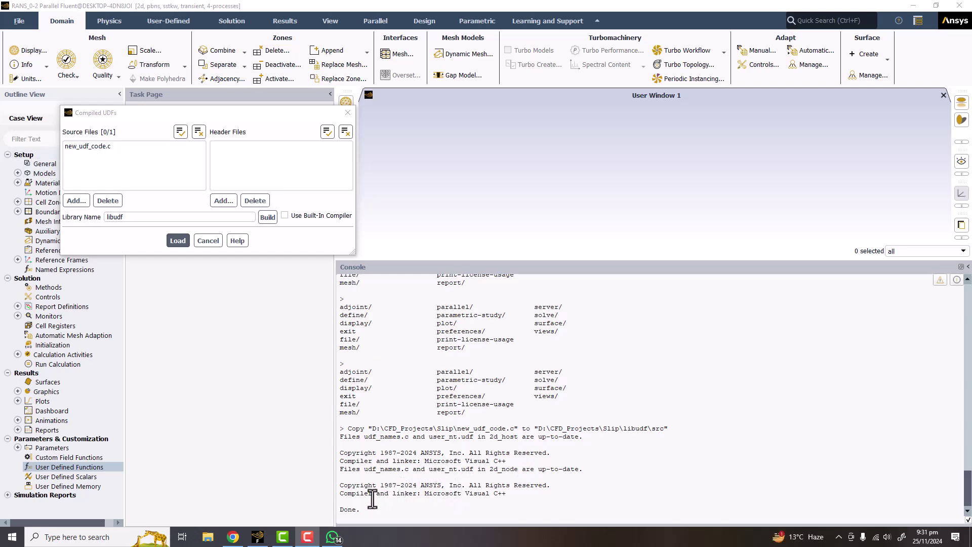
left_click(177, 241)
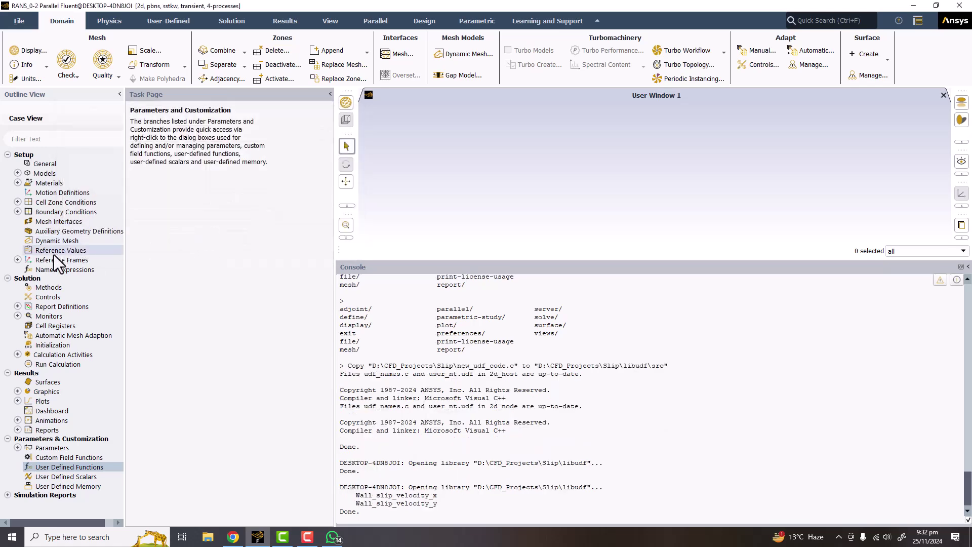
Open the Boundary Conditions task page listing airfoil, inlet, outlet, top, bottom and other zones
double_click(52, 211)
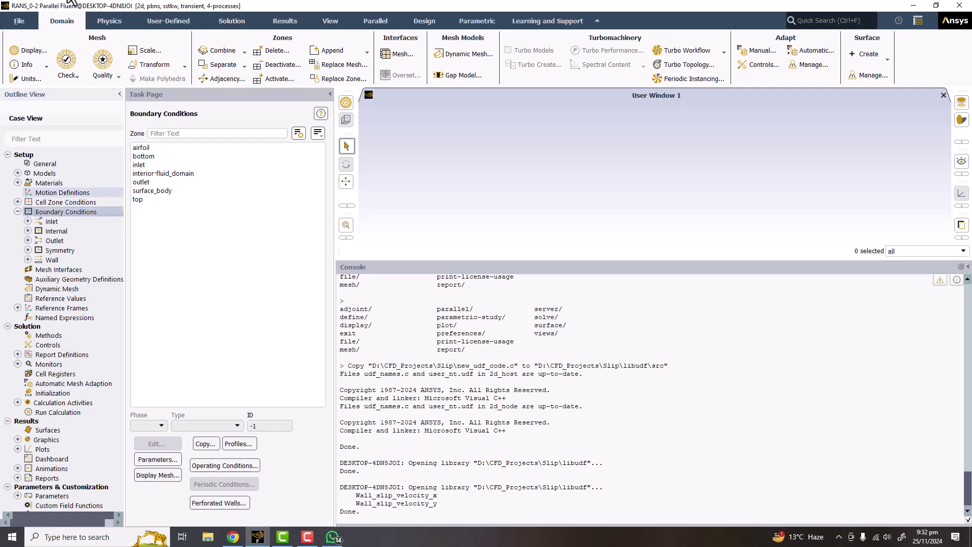
Display the mesh of the boundary surfaces, excluding surface_body
left_click(33, 51)
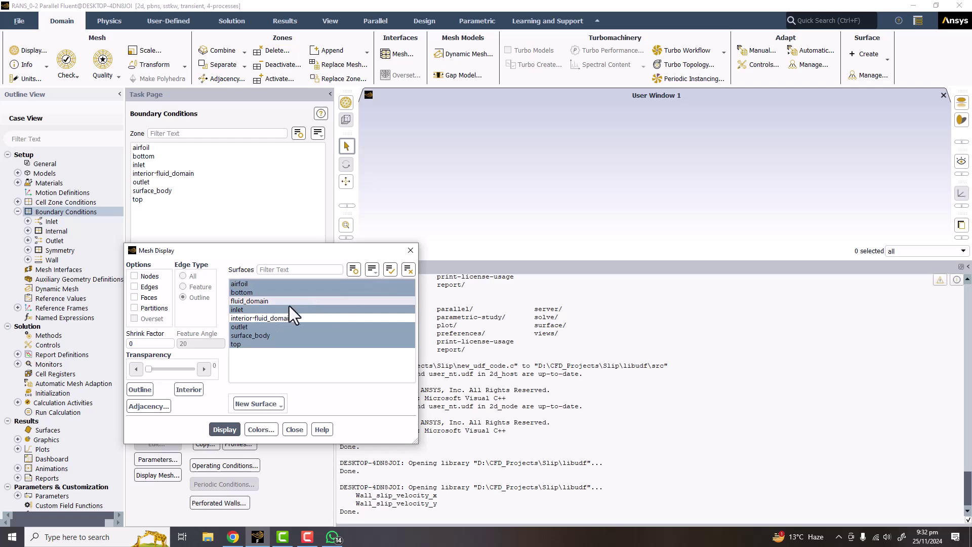
left_click(285, 309)
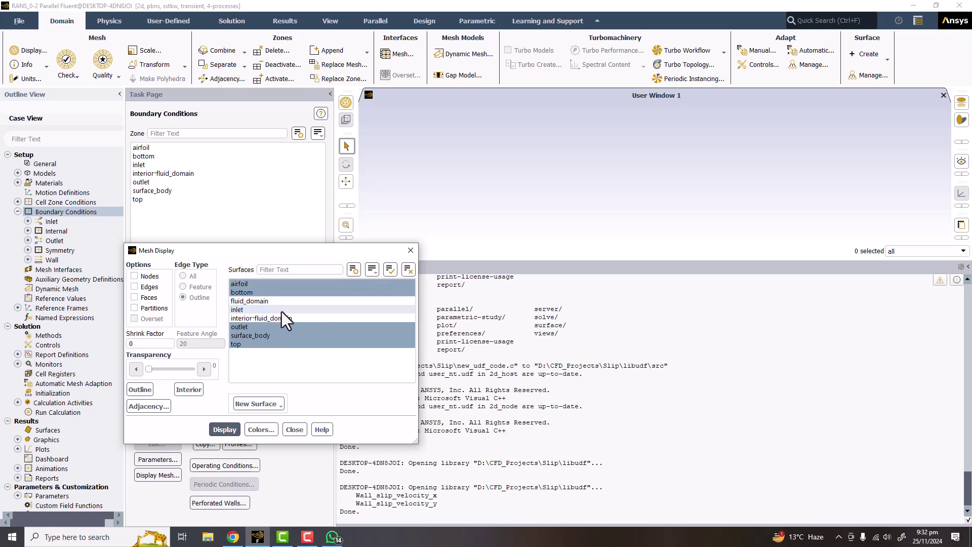
left_click(335, 310)
left_click(224, 429)
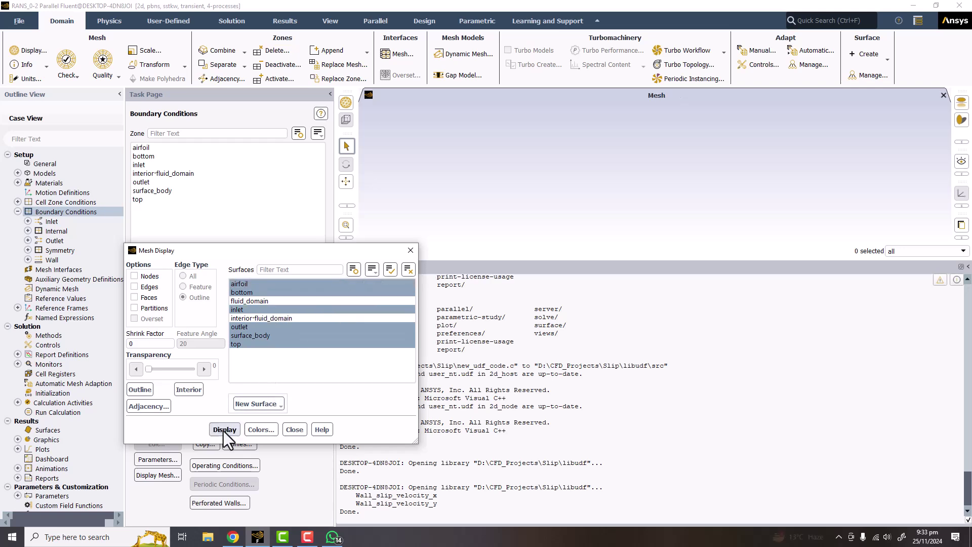
scroll(617, 175, "up", 3)
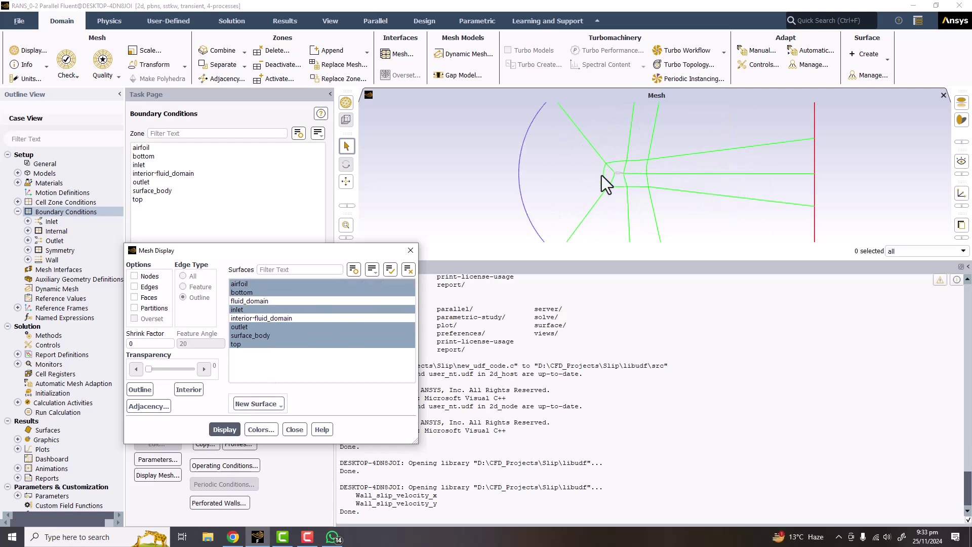
left_click(245, 294)
left_click(245, 294)
left_click(251, 335)
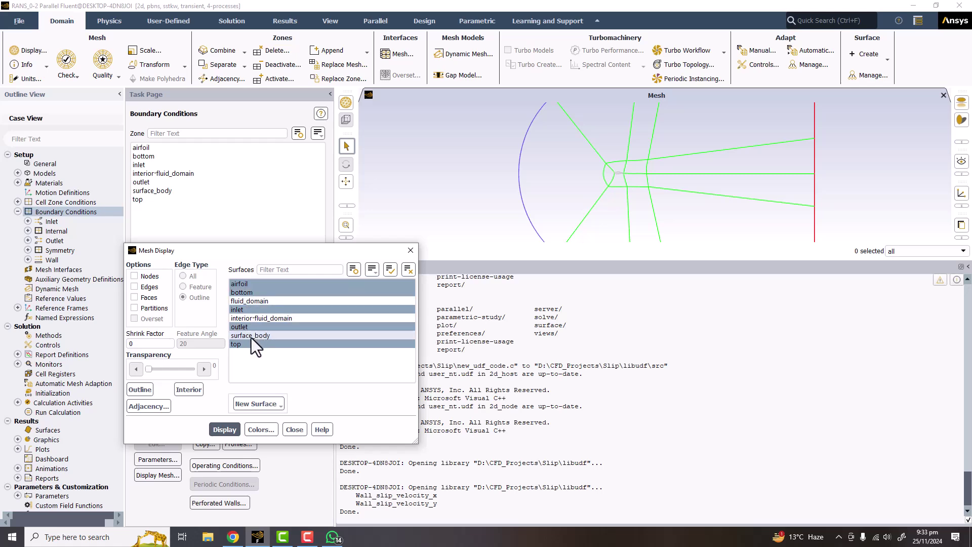
left_click(224, 429)
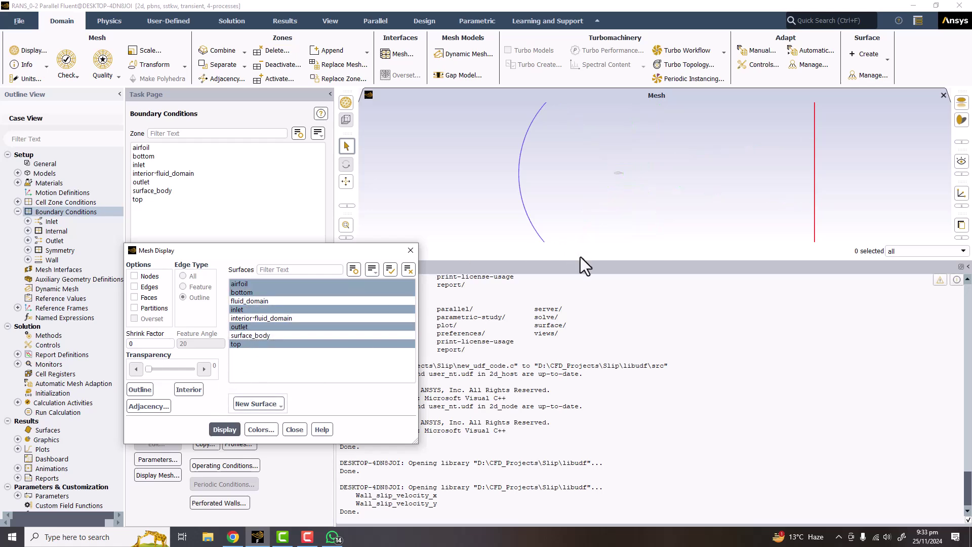
Enlarge the graphics view, zoom in on the airfoil, and close Mesh Display
left_click_drag(580, 258, 580, 351)
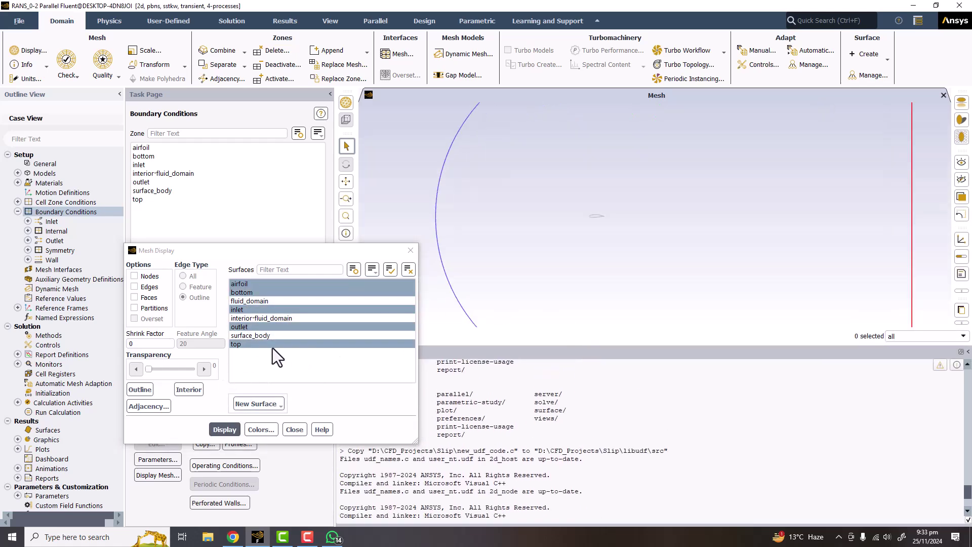
scroll(571, 232, "down", 4)
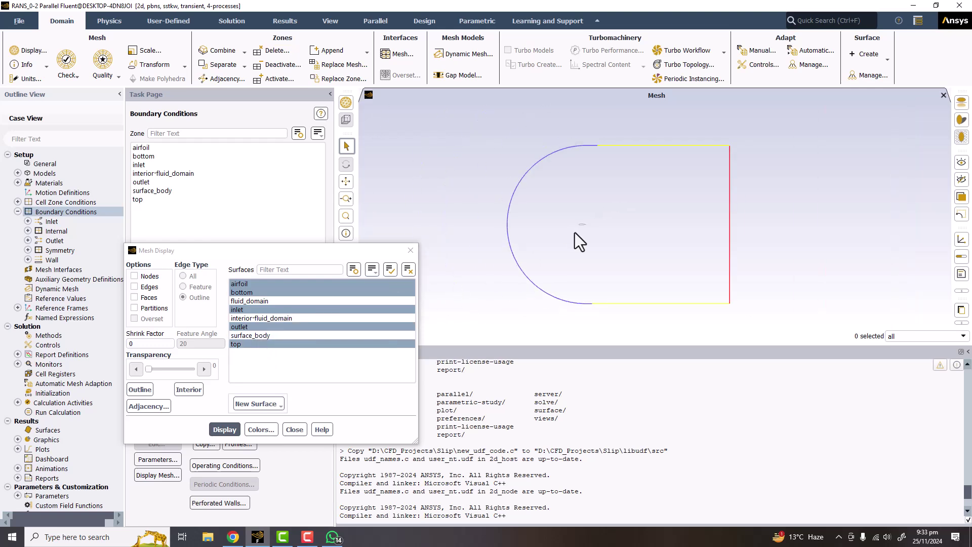
scroll(576, 232, "down", 2)
scroll(606, 201, "up", 4)
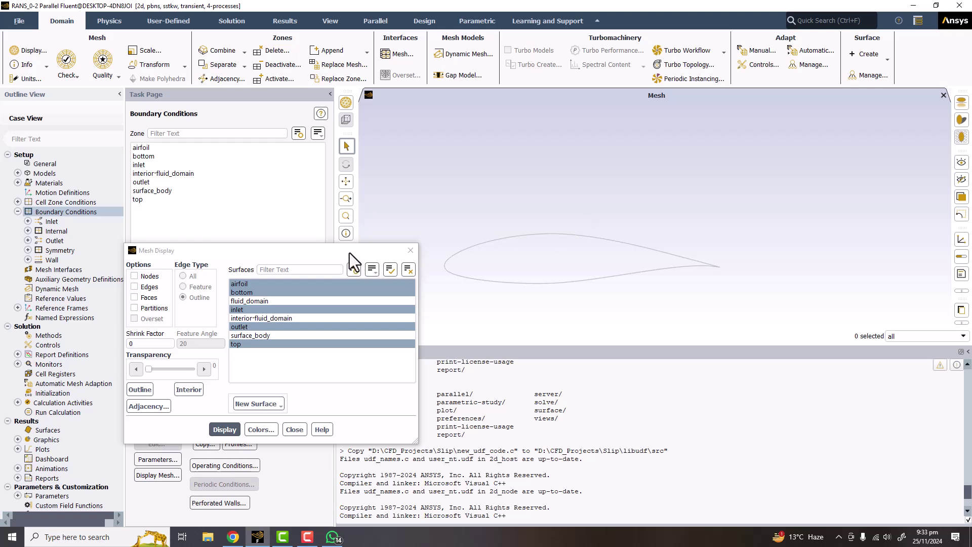
left_click_drag(347, 249, 283, 195)
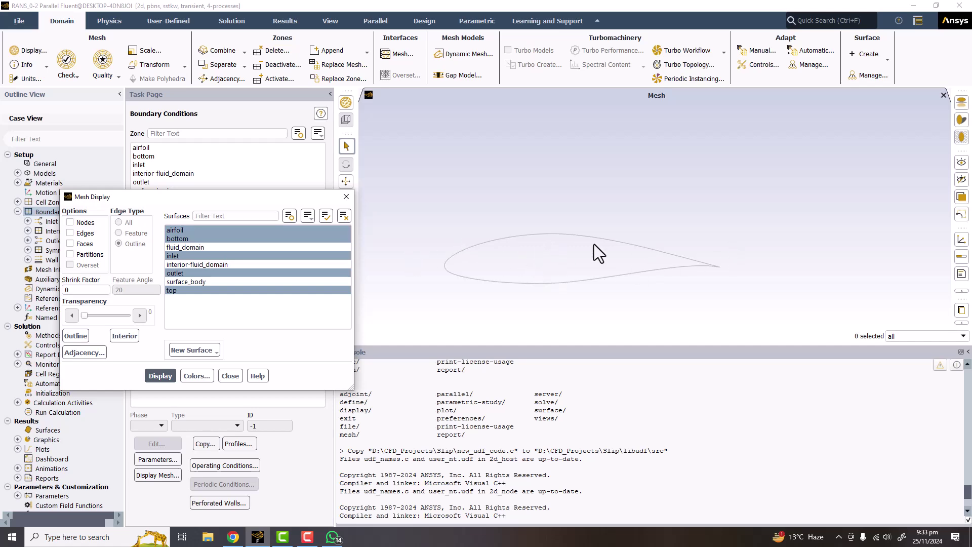
left_click(346, 196)
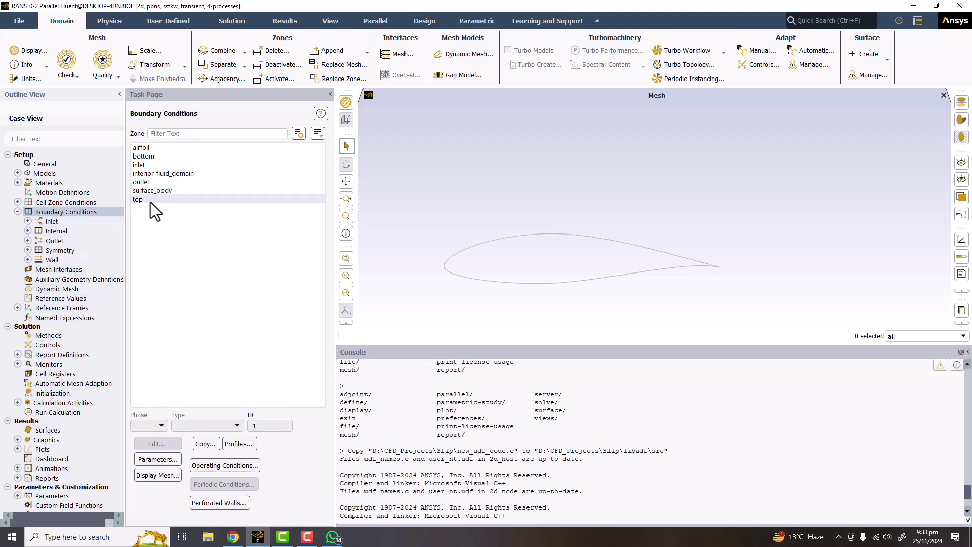
Edit the airfoil wall and switch its shear condition to Specified Shear
left_click(154, 148)
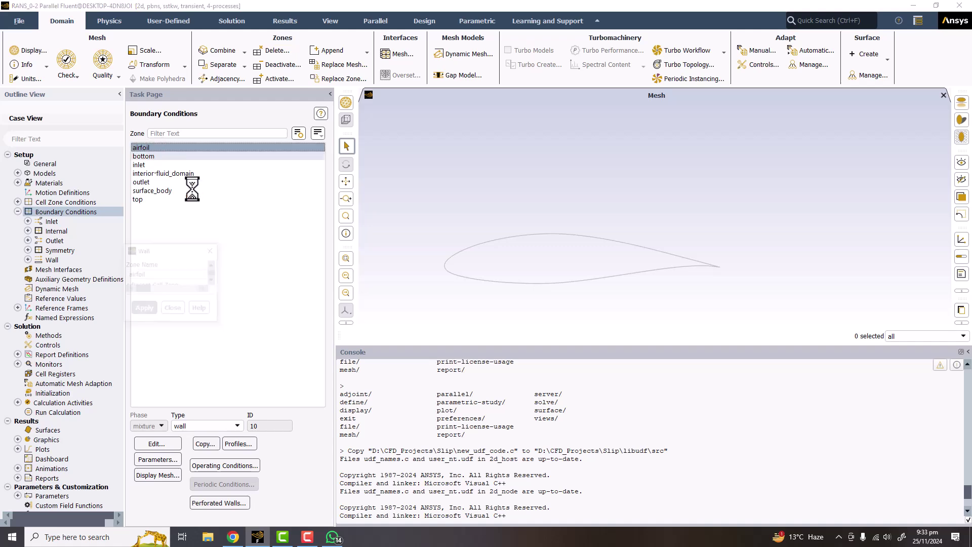
left_click_drag(214, 256, 292, 189)
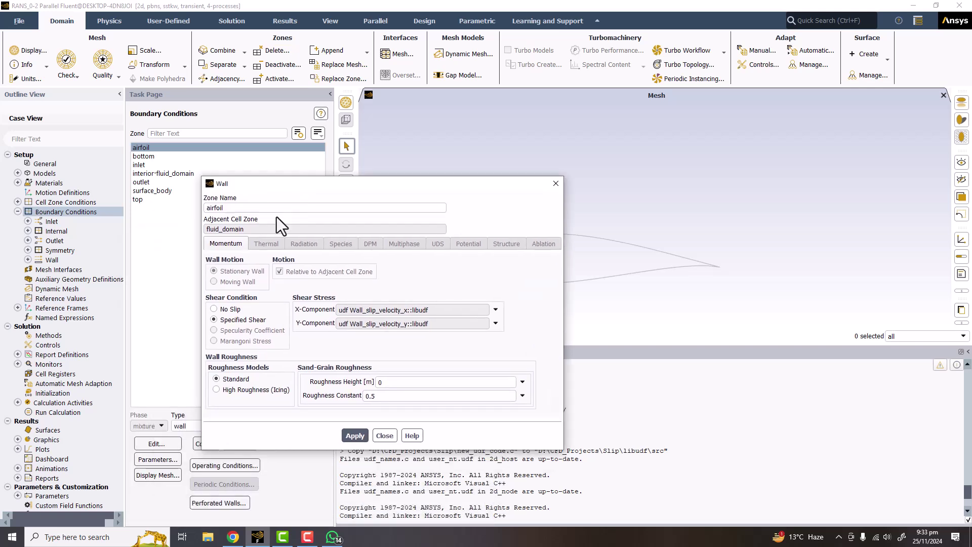
left_click(231, 307)
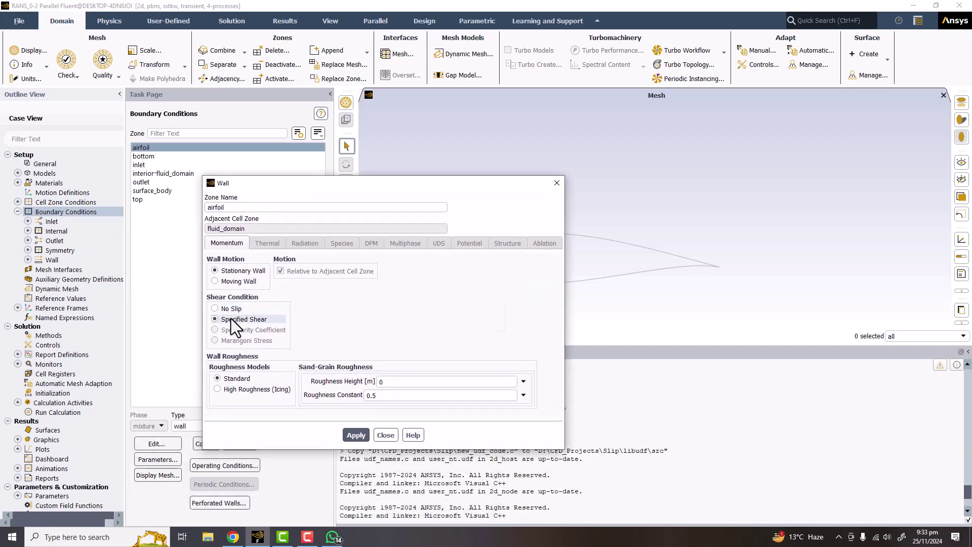
left_click(231, 317)
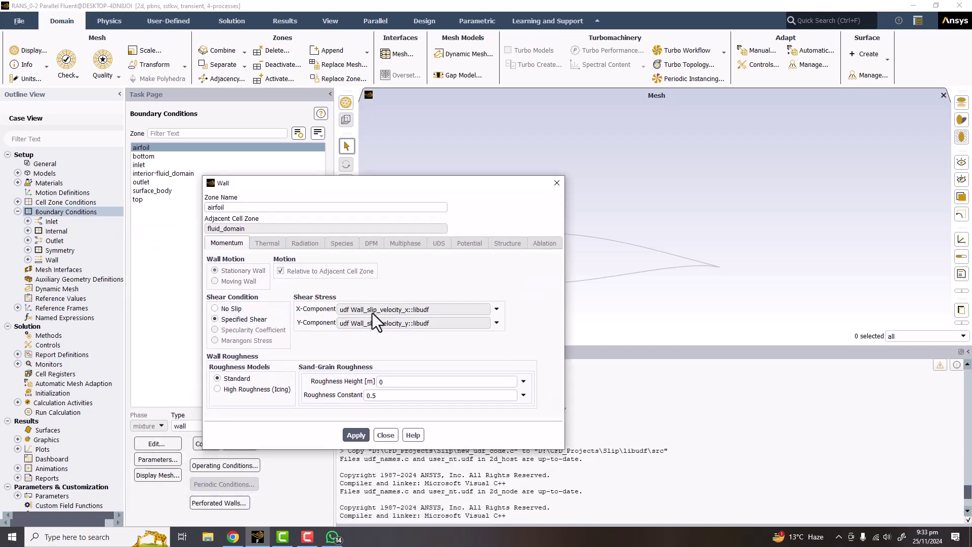
left_click(496, 309)
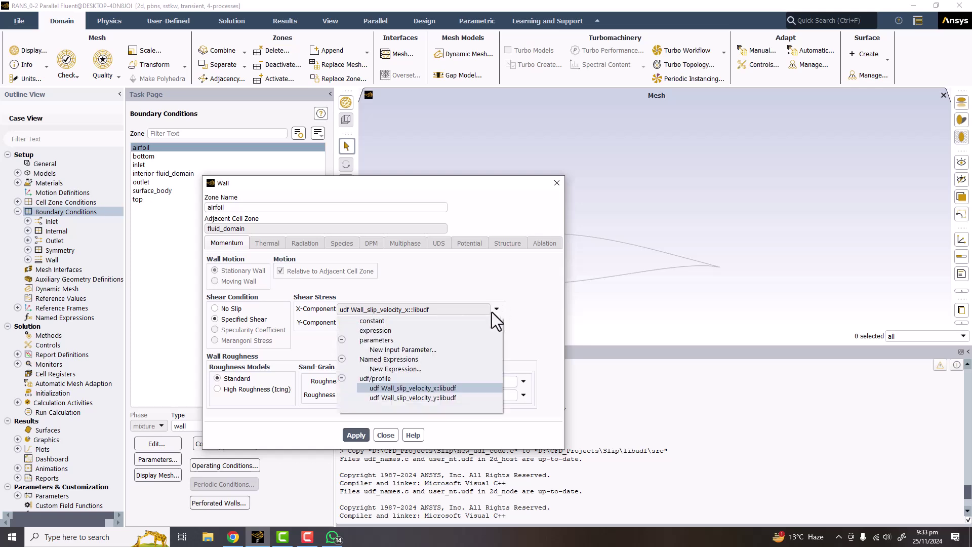
left_click(381, 322)
left_click(496, 322)
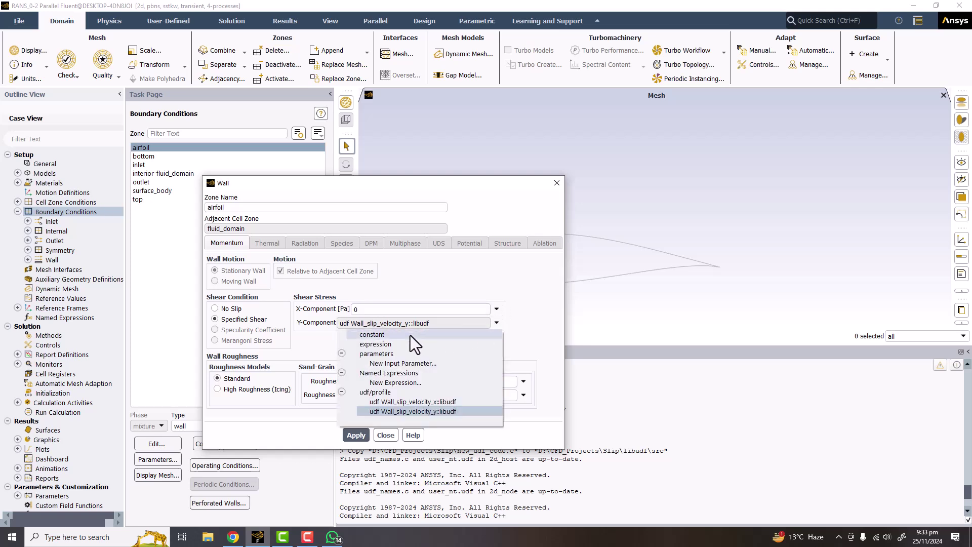
left_click(358, 337)
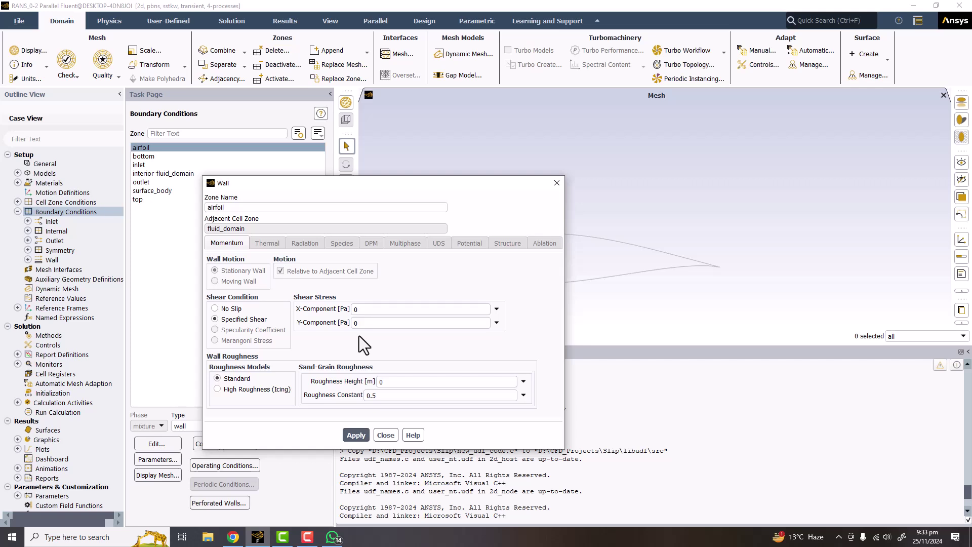
Set X and Y shear stress to Wall_slip_velocity_x and Wall_slip_velocity_y UDFs and apply
left_click(497, 309)
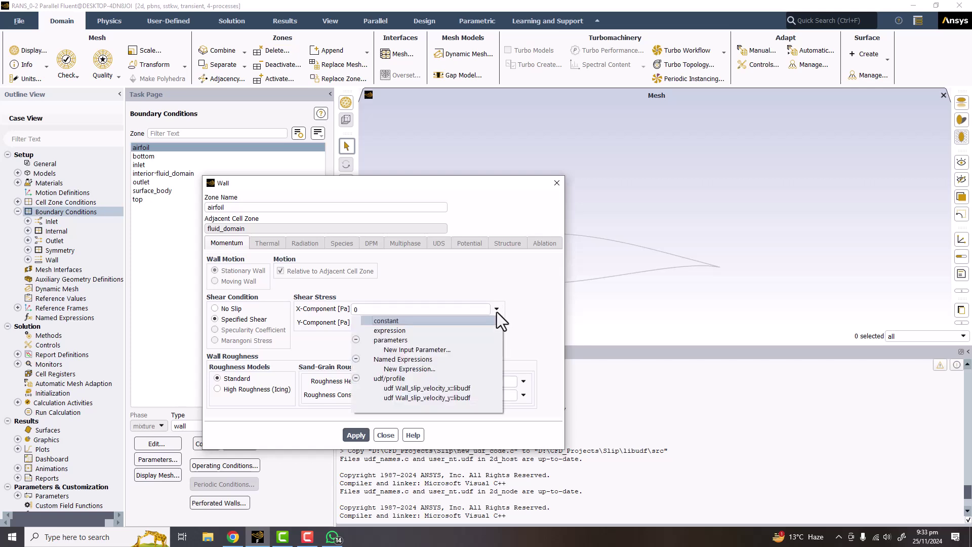
left_click(405, 388)
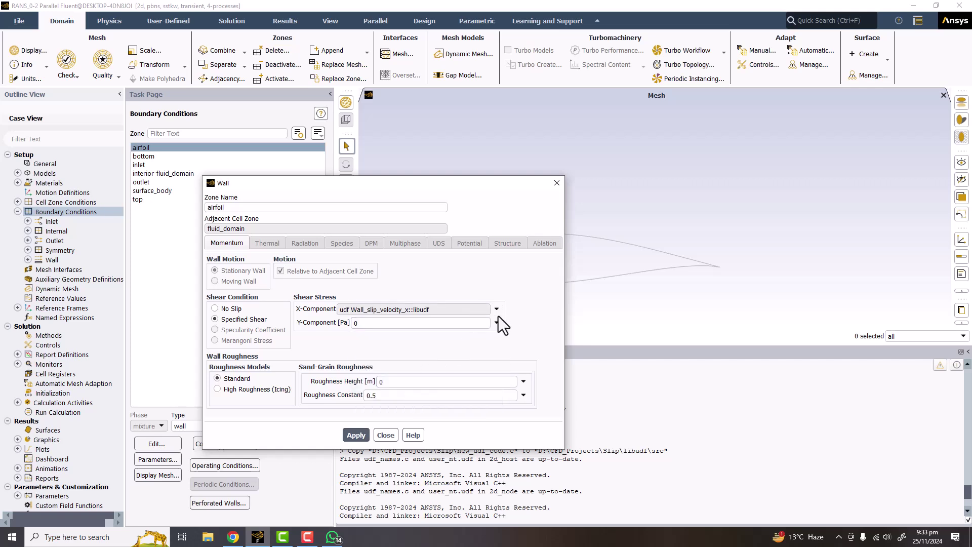
left_click(497, 322)
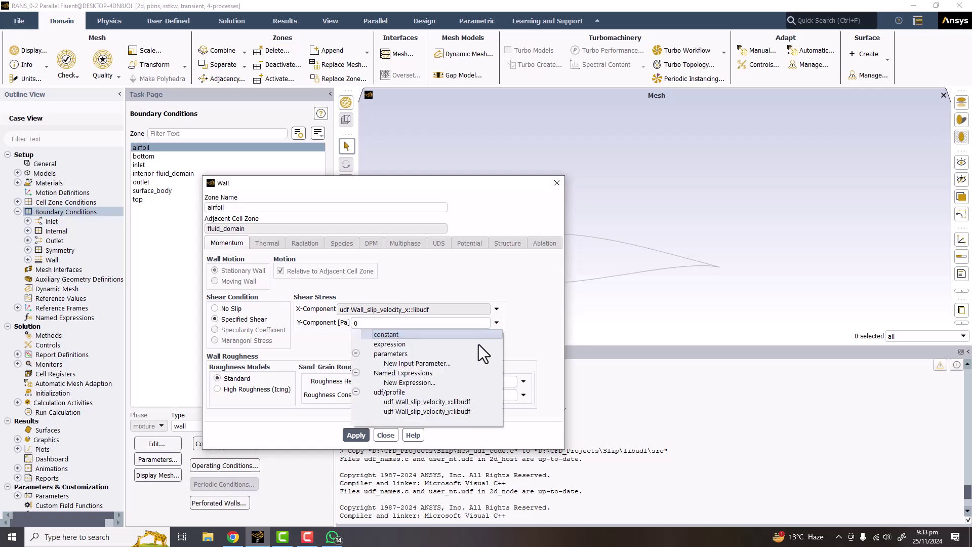
left_click(427, 414)
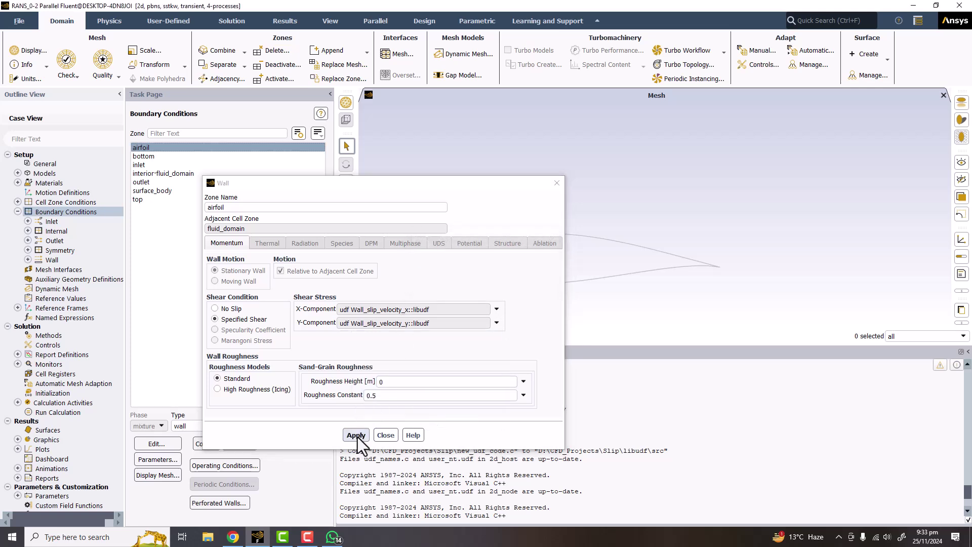
left_click(384, 434)
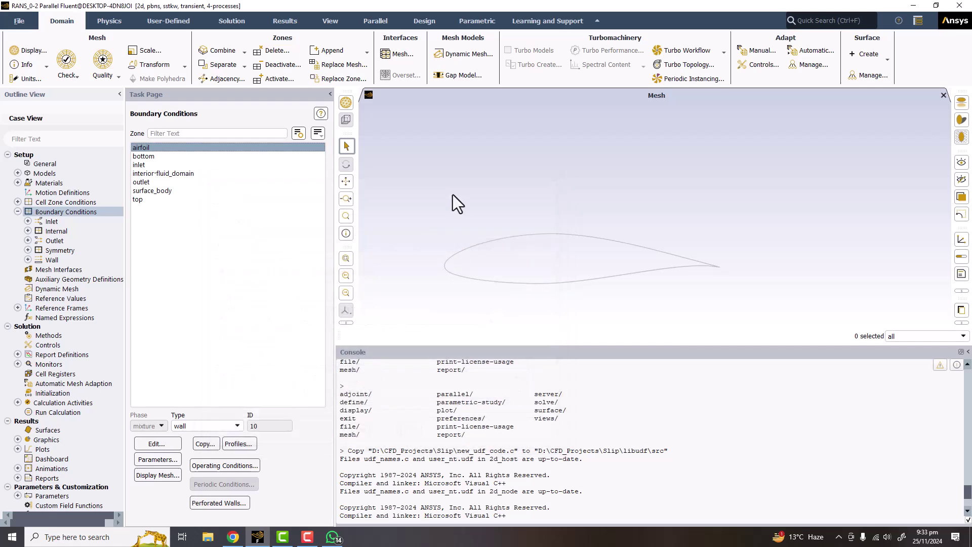